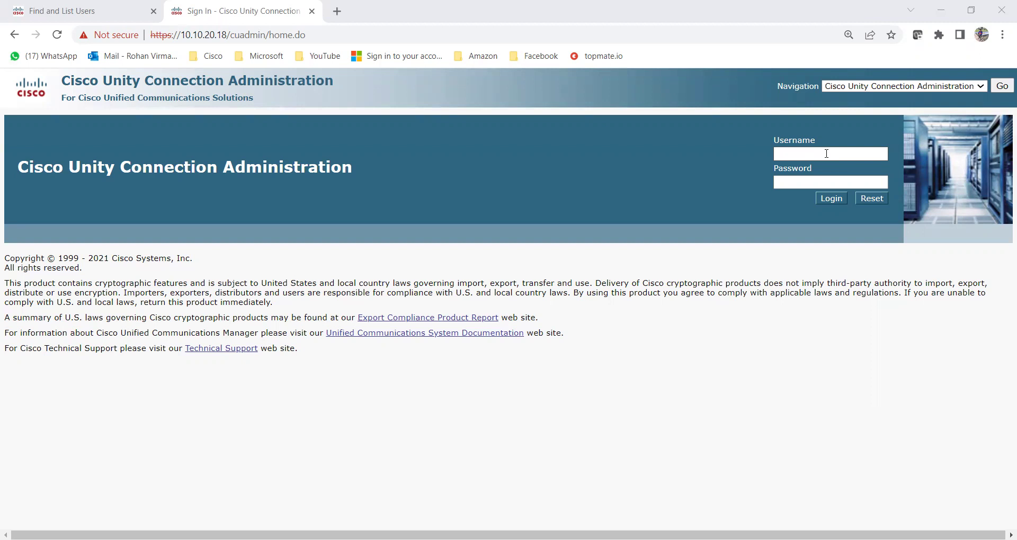
- Sign in to Unity Connection Administration with the administrator username and password
click(827, 153)
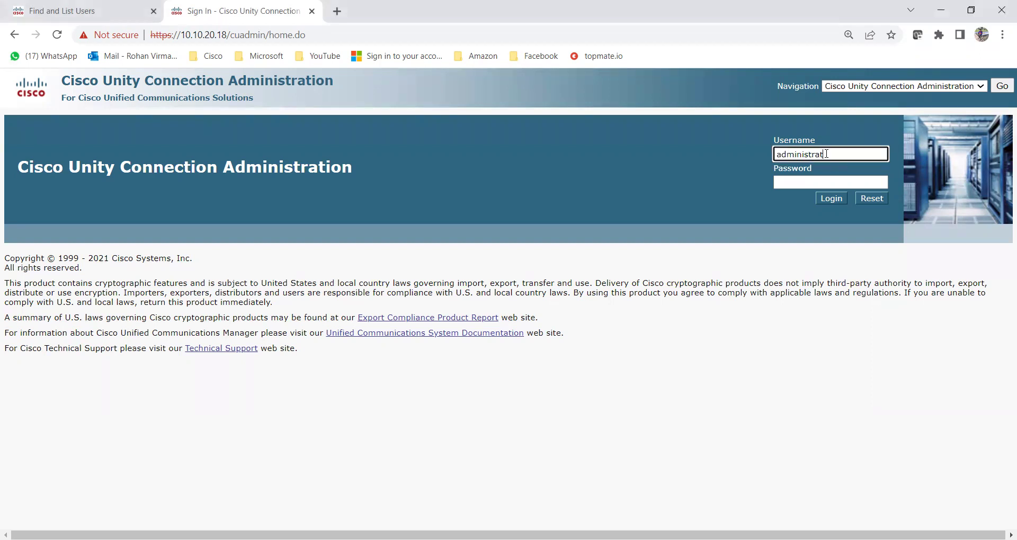
key(BackSpace)
key(BackSpace)
key(Tab)
key(Return)
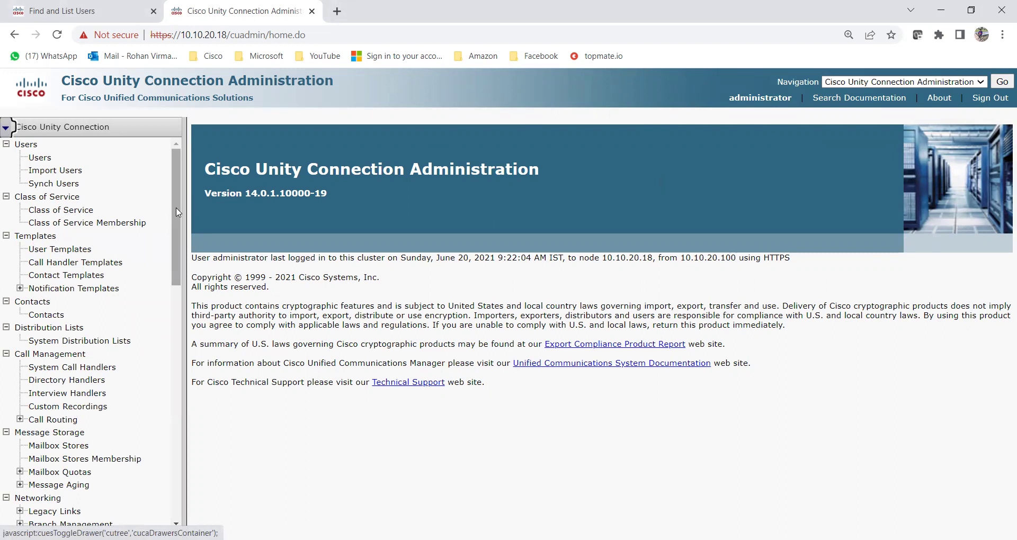
- Scroll the navigation tree to System Settings and open the Schedules list
drag(177, 212, 180, 347)
scroll(88, 299, down, 3)
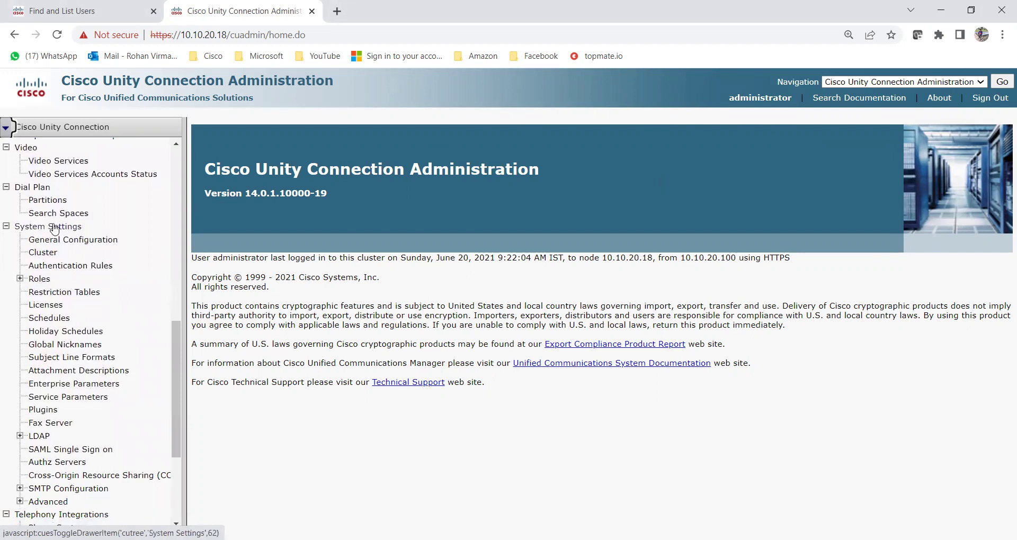
click(51, 321)
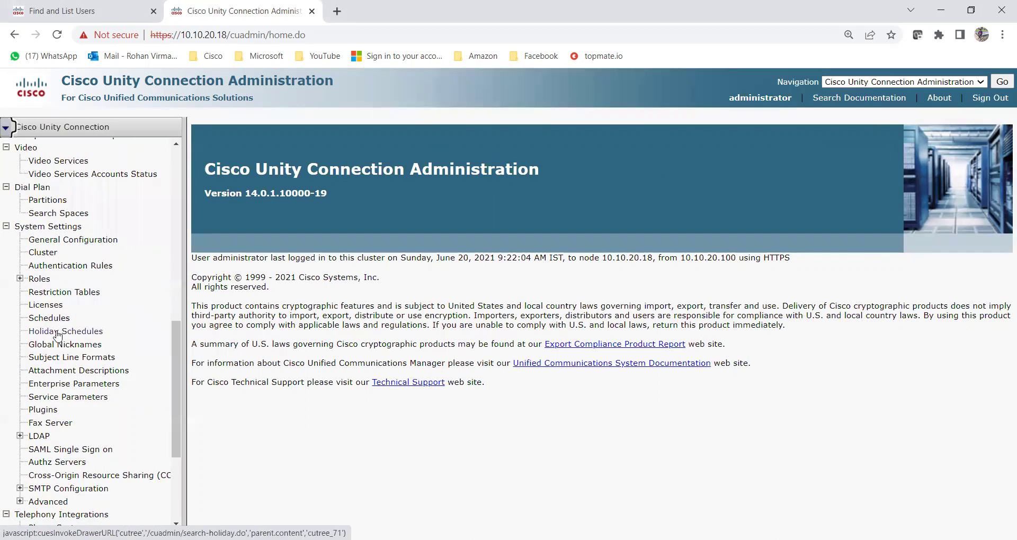
click(51, 319)
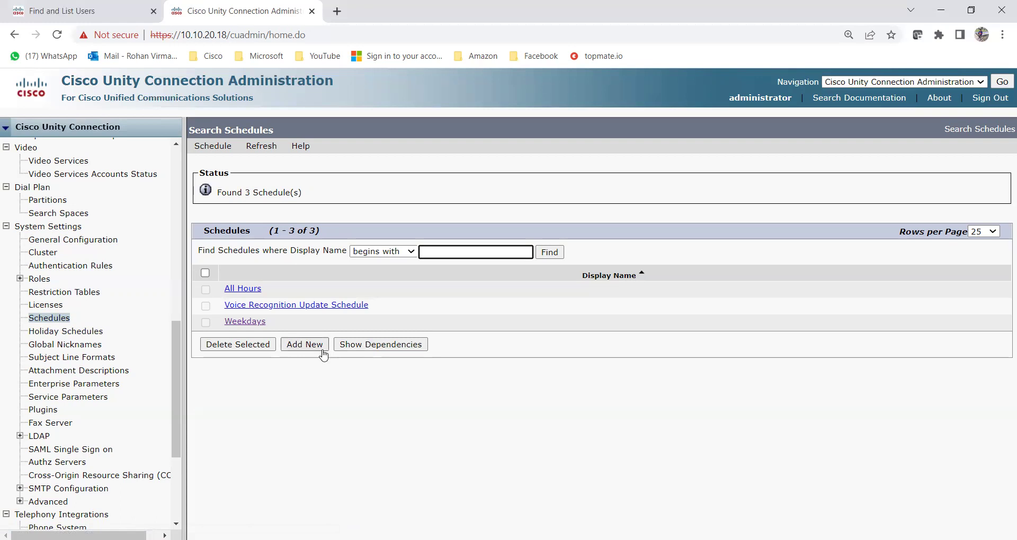
- Start a new schedule and give it the display name 'Weekdays - Mon till Fri'
click(309, 349)
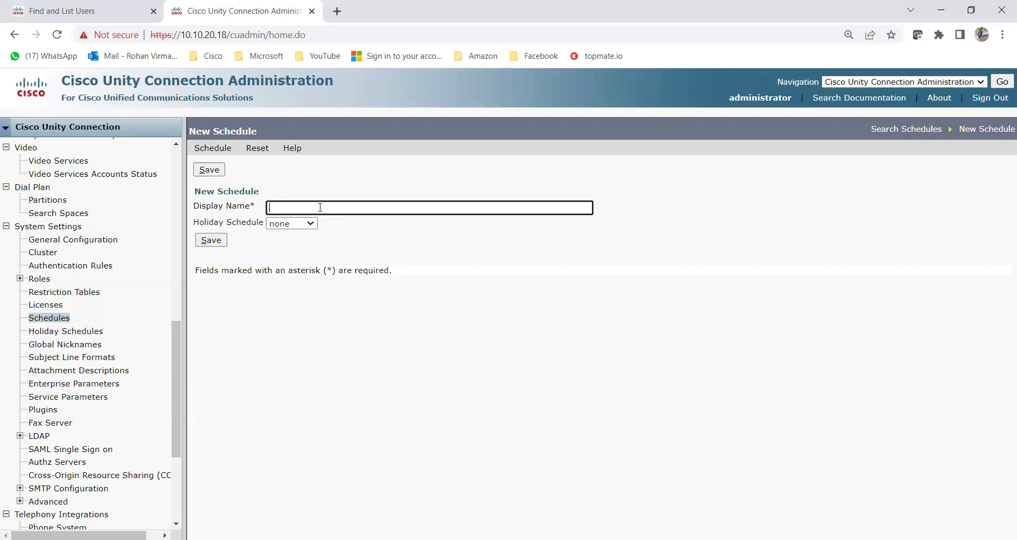
text(Test Weekda)
text(y)
key(BackSpace)
key(BackSpace)
key(BackSpace)
key(BackSpace)
key(BackSpace)
key(BackSpace)
key(BackSpace)
key(BackSpace)
key(BackSpace)
key(BackSpace)
key(BackSpace)
text(Weekdays - Mon till Fri)
click(196, 228)
- Keep Holiday Schedule at none and save the 'Weekdays - Mon till Fri' schedule
drag(196, 228, 336, 226)
click(337, 226)
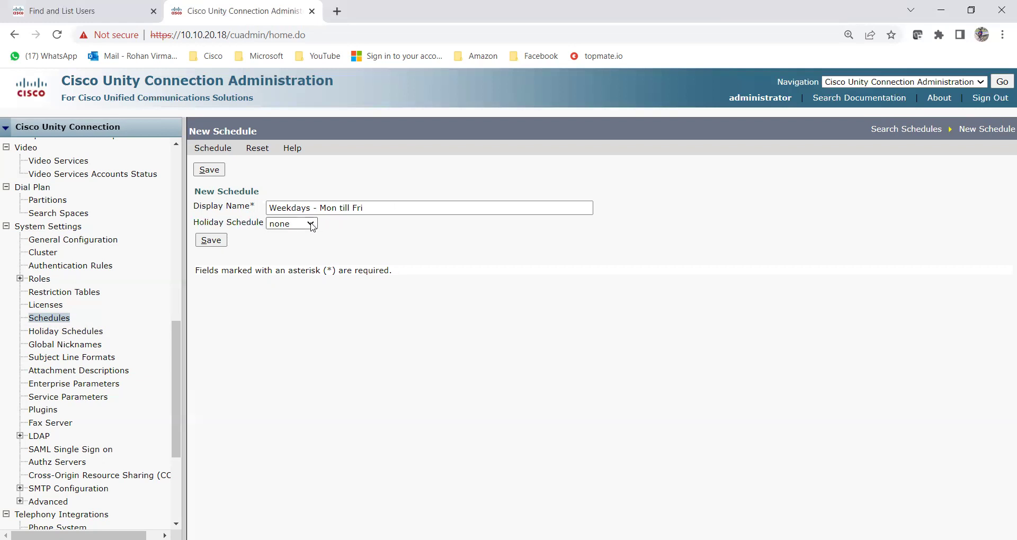
click(311, 226)
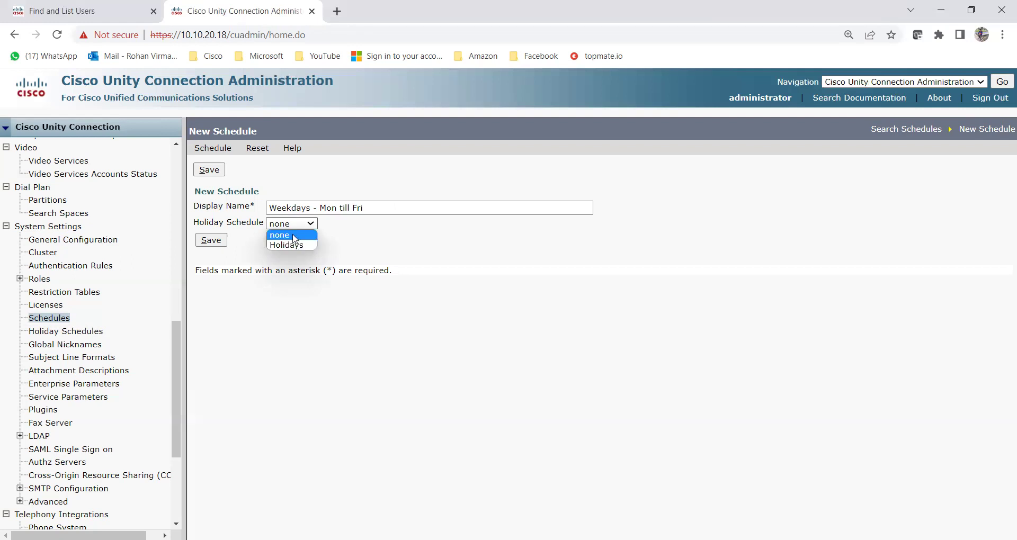
click(295, 237)
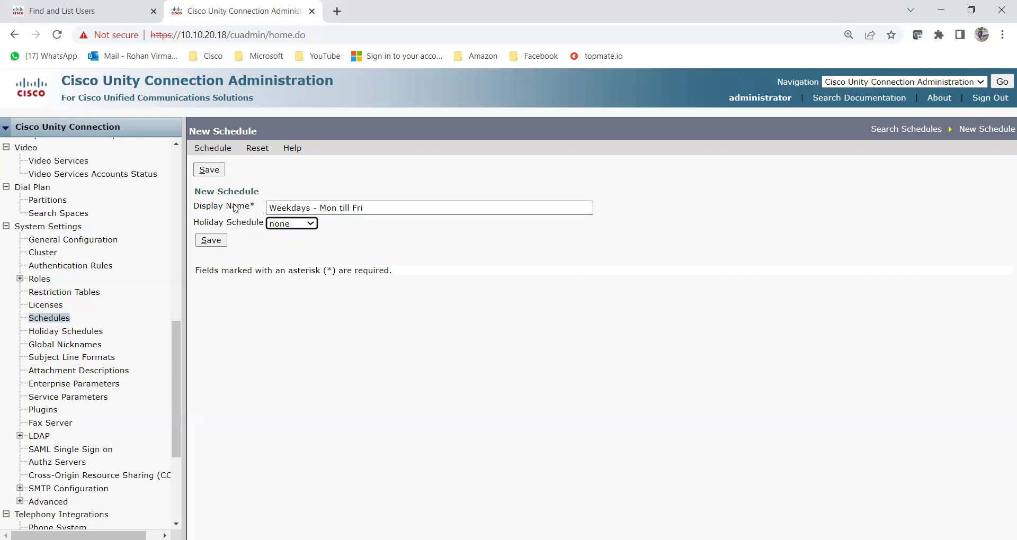
click(214, 242)
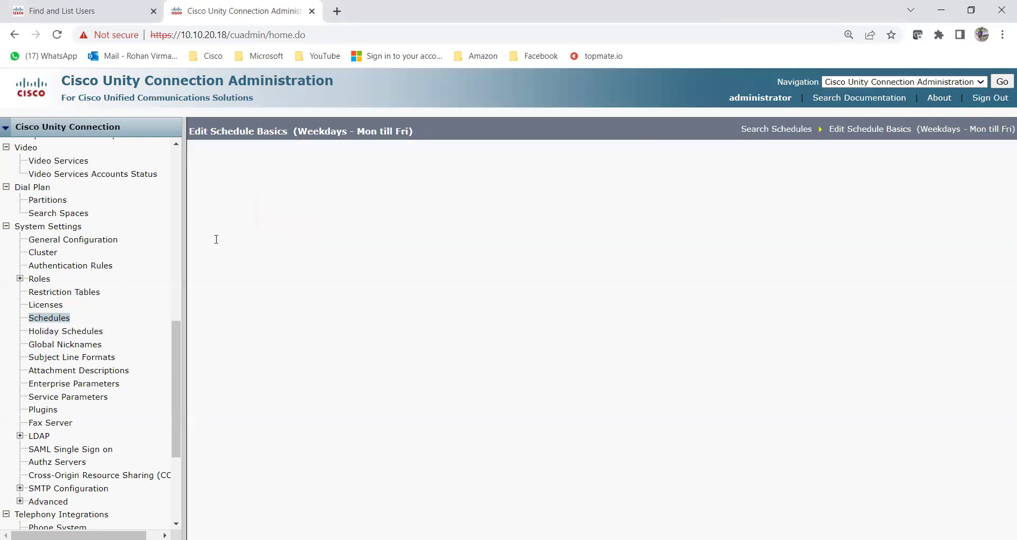
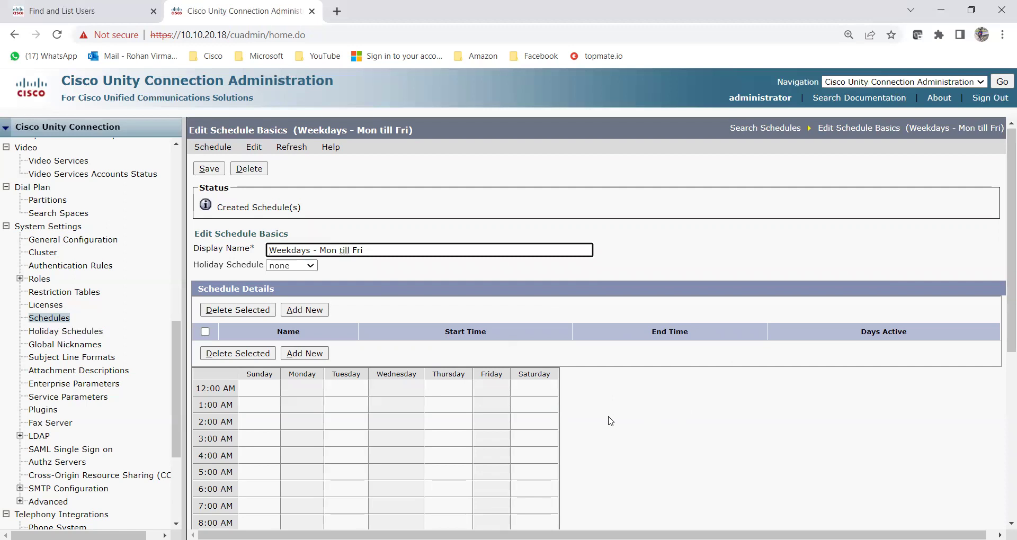
scroll(610, 421, down, 2)
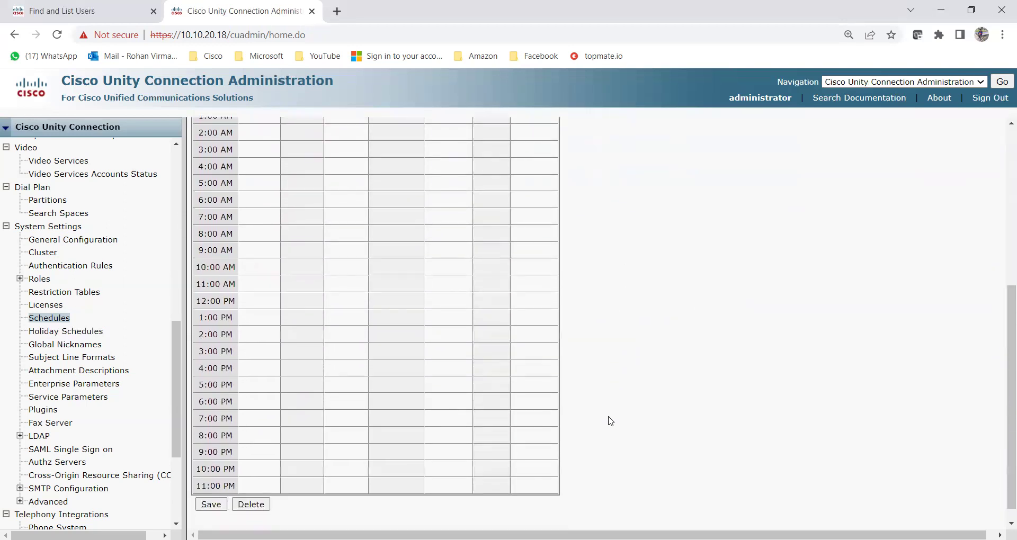
- Save the new schedule named 'Weekdays - Mon till Fri'
scroll(610, 421, up, 4)
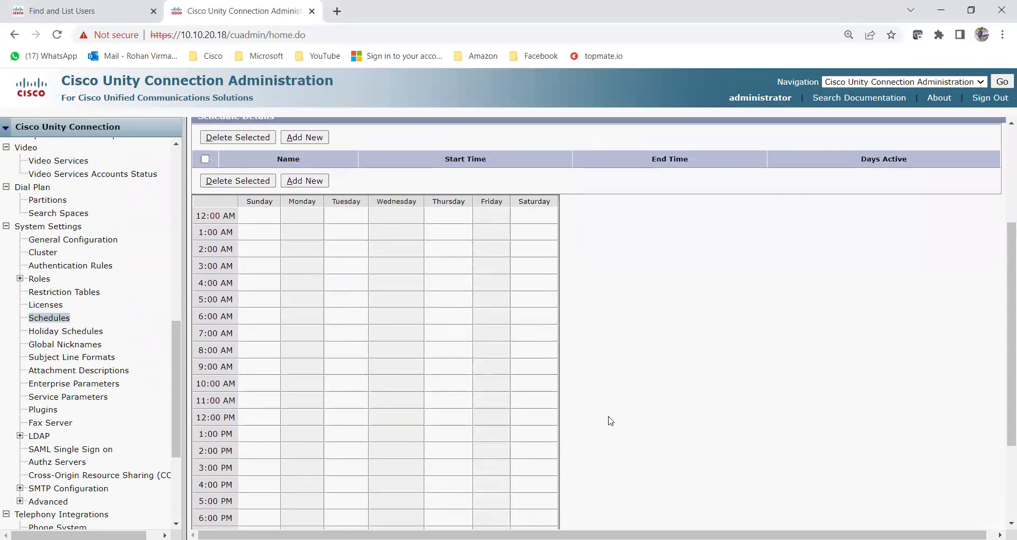
click(350, 352)
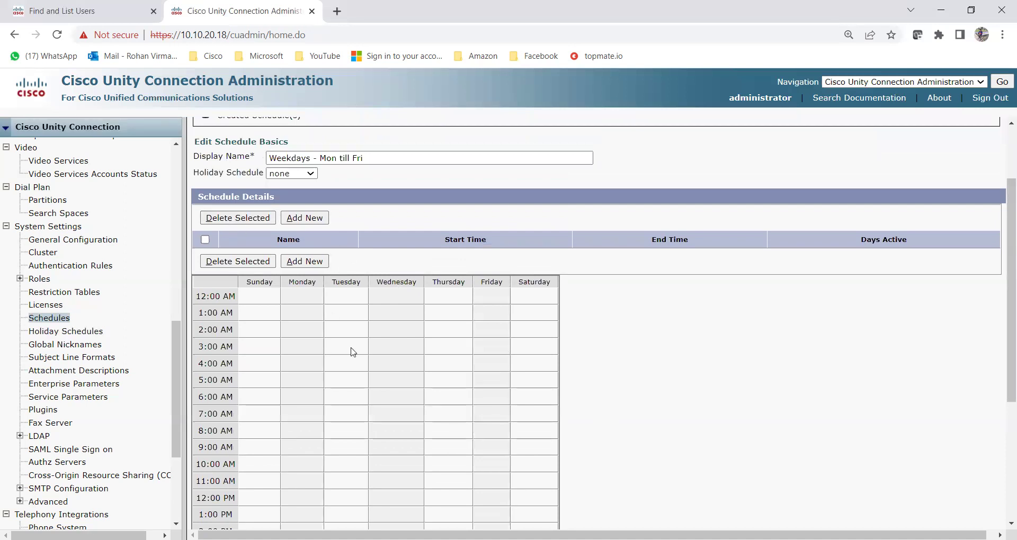
- Add a new schedule detail named 'On-Shift Schedule'
click(304, 262)
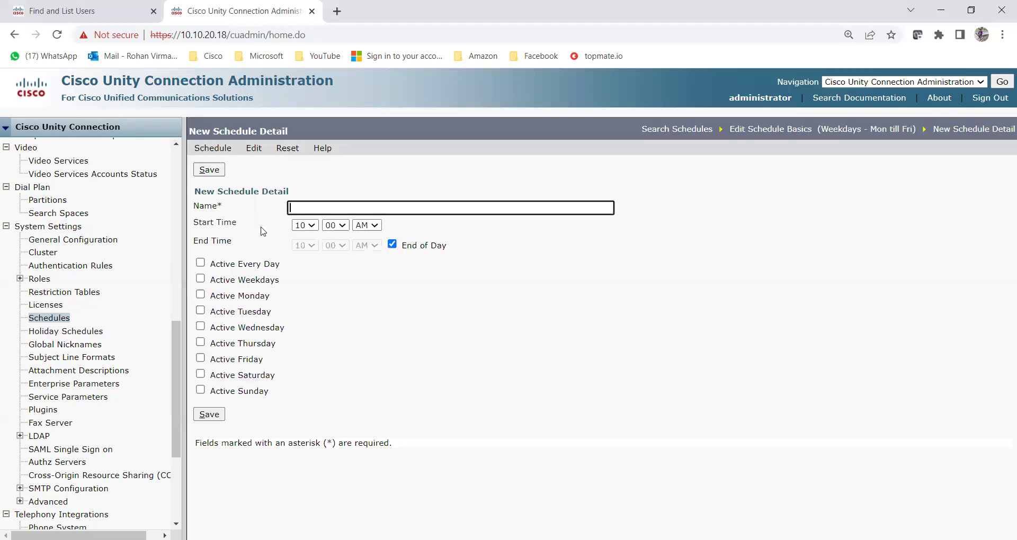
click(196, 193)
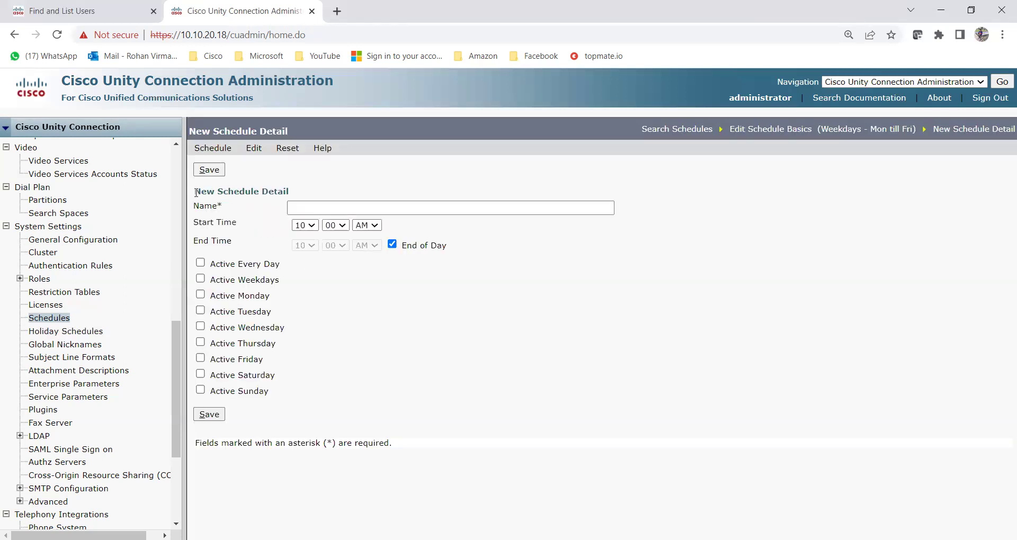
right_click(271, 195)
click(543, 202)
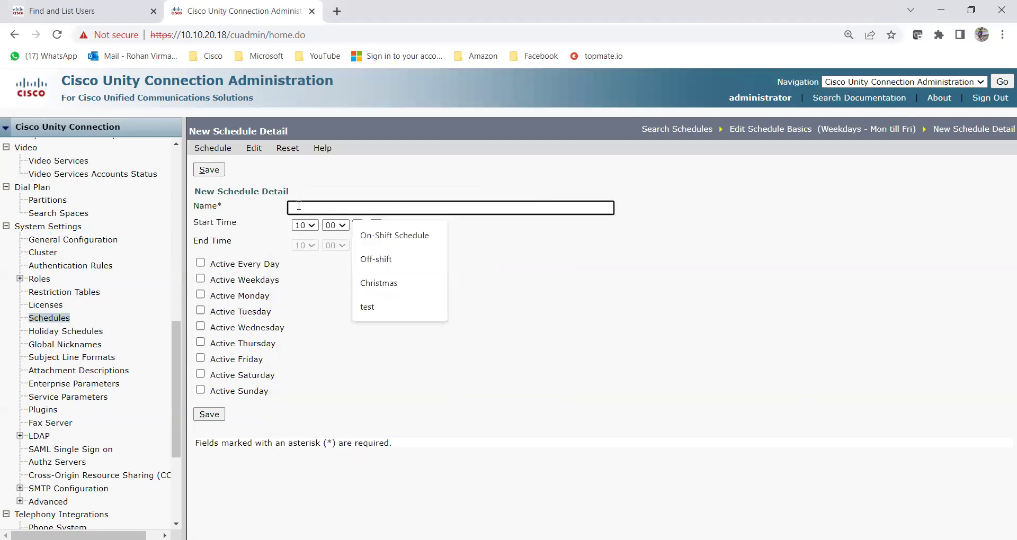
text(On-Sh)
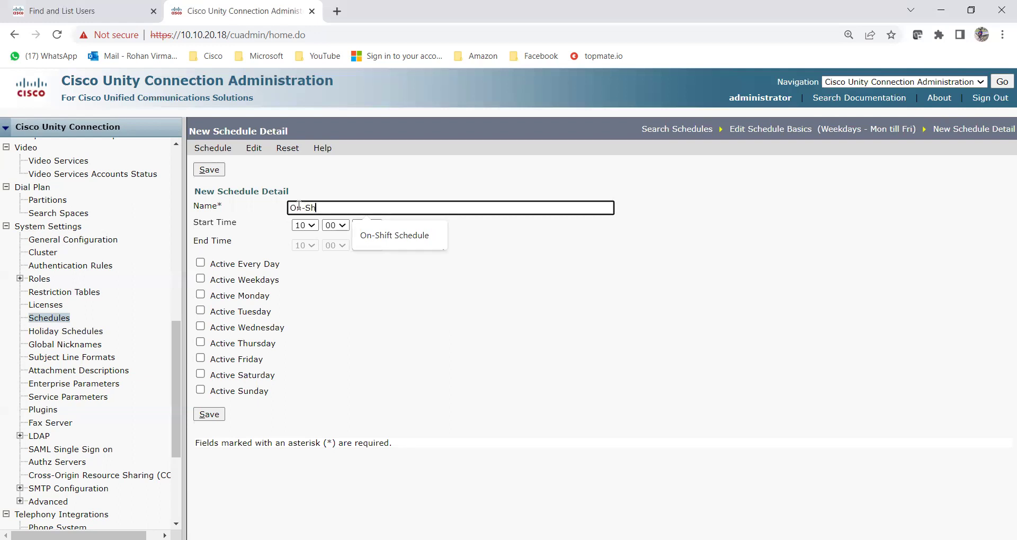
text(ift Schedule)
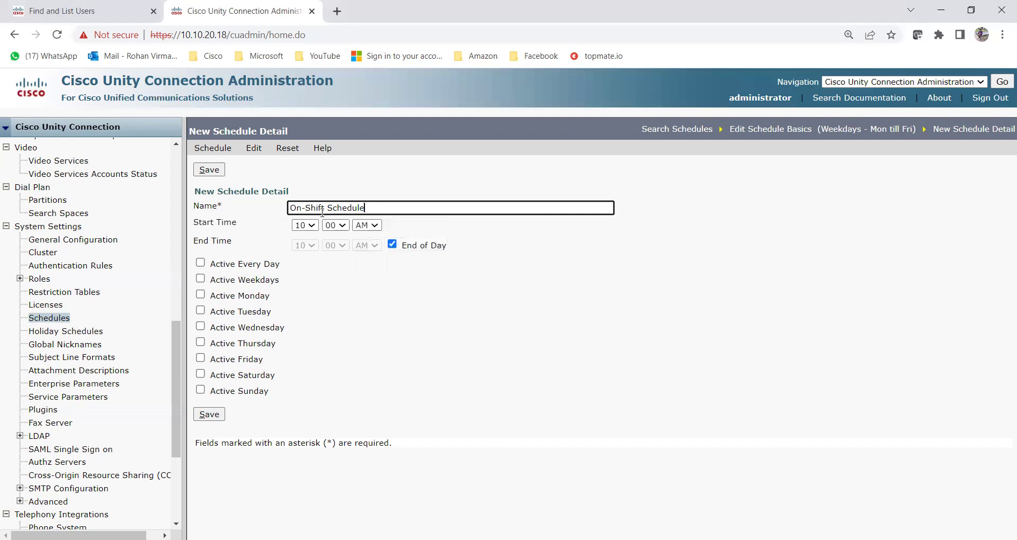
- Set the detail's times to 08:00 AM start and 08:00 PM end, with End of Day off
click(312, 227)
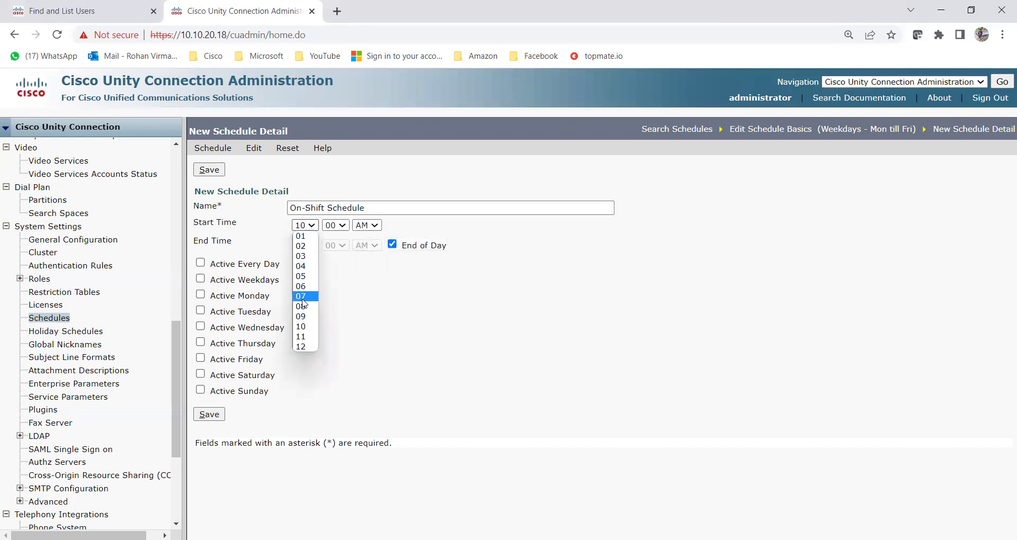
click(306, 277)
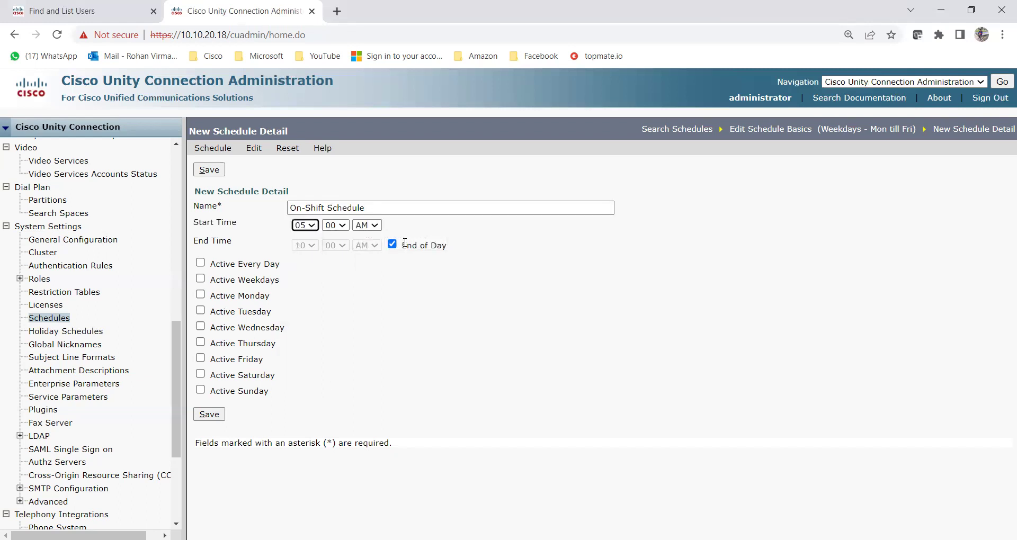
click(392, 245)
click(311, 246)
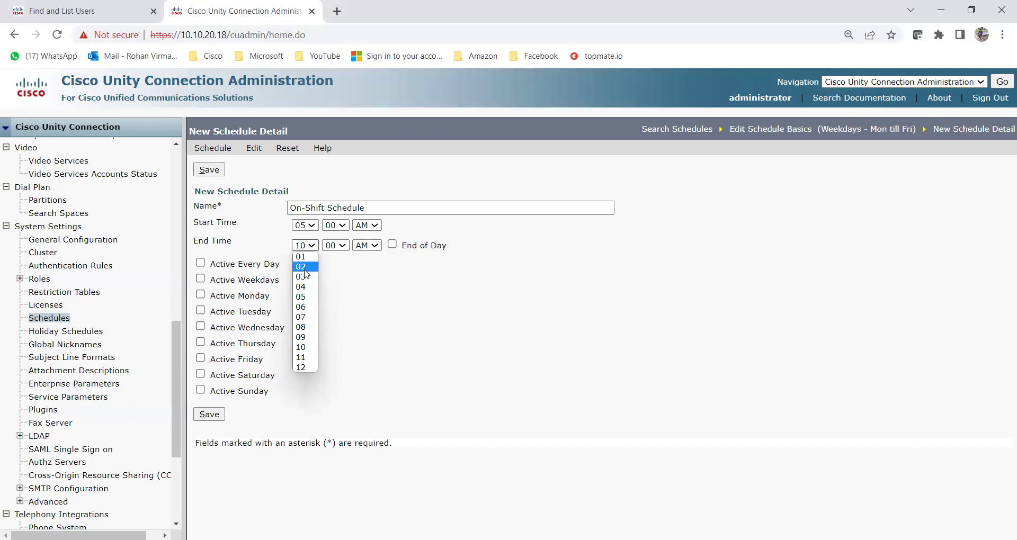
click(305, 267)
click(376, 247)
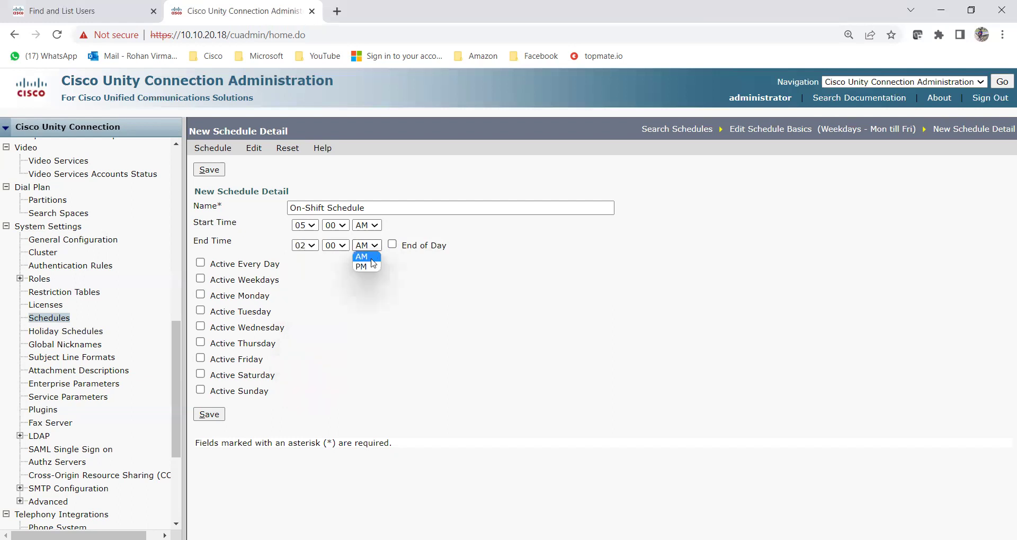
click(372, 268)
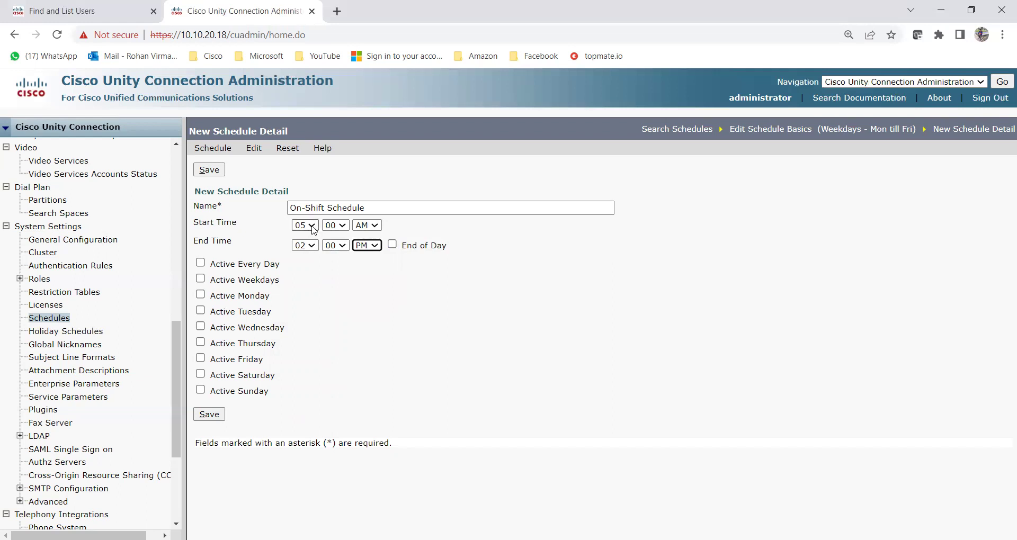
click(314, 230)
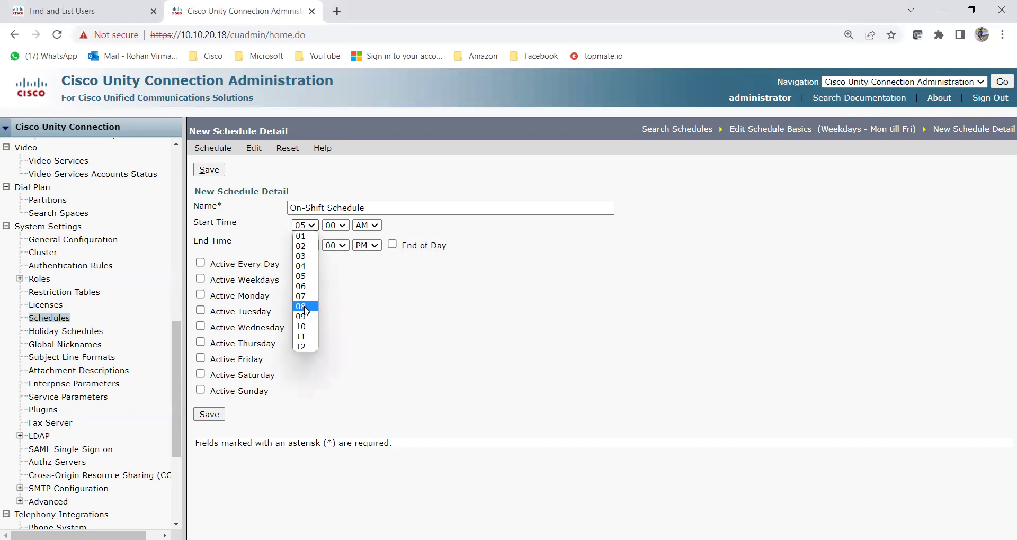
click(306, 311)
click(315, 248)
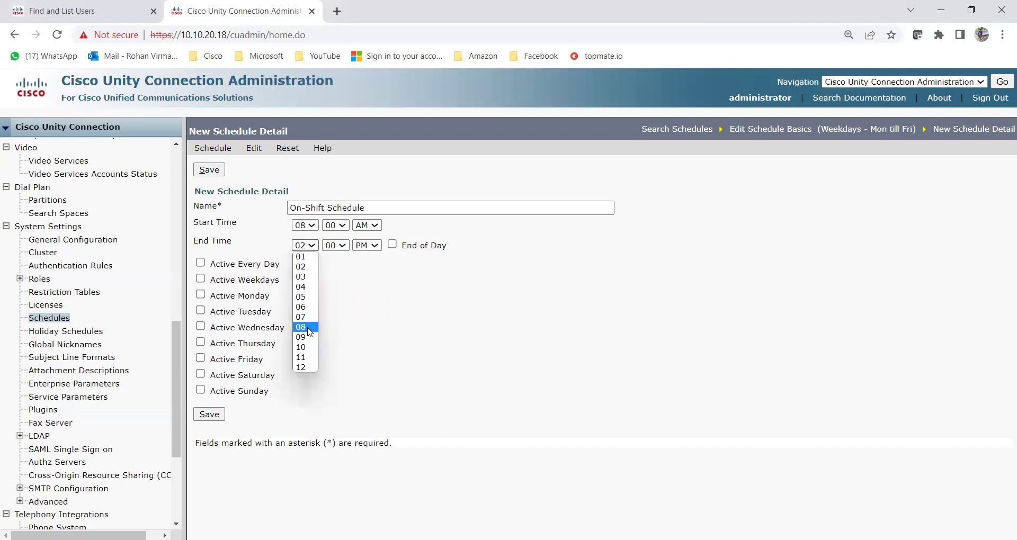
click(306, 328)
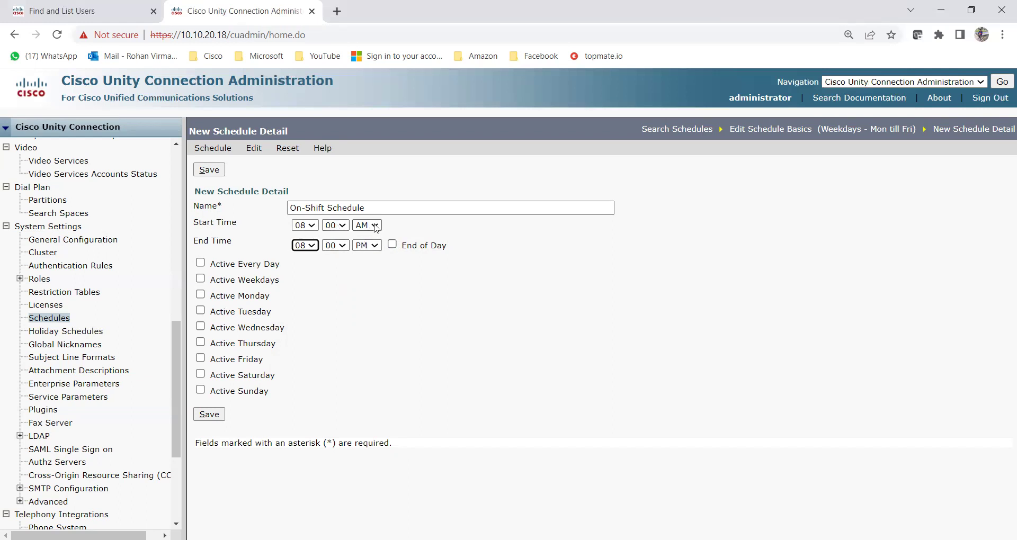
- Keep End of Day off with the 8 PM end, and tick Monday through Friday
click(393, 246)
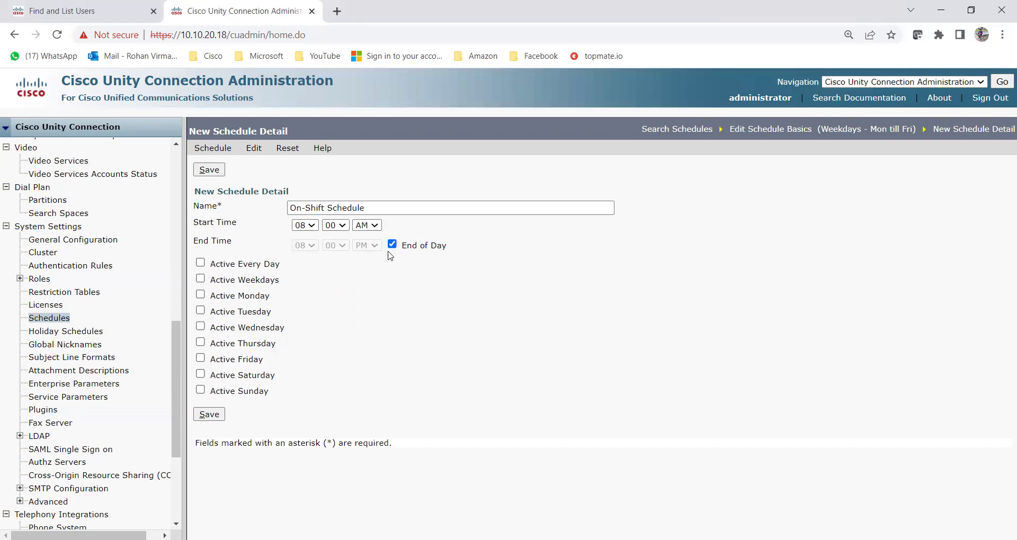
click(392, 244)
click(200, 294)
click(200, 311)
click(201, 327)
click(201, 343)
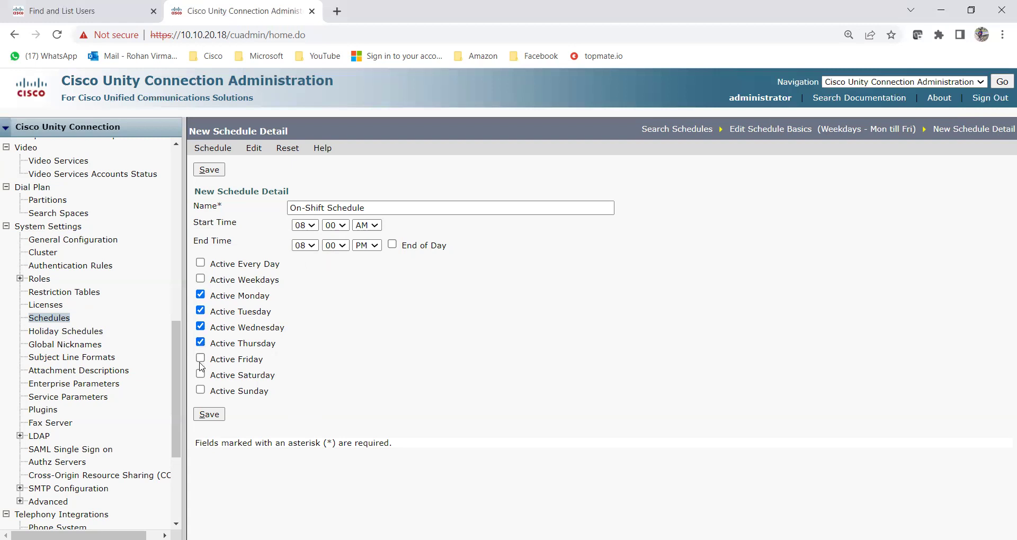
click(200, 359)
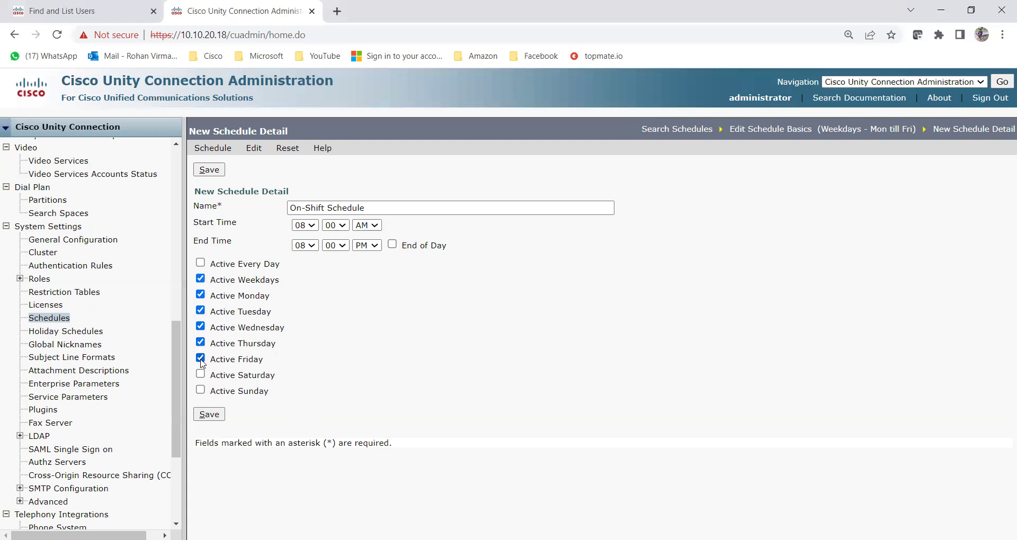
- Reset the day selections, finishing with all weekdays active
click(200, 279)
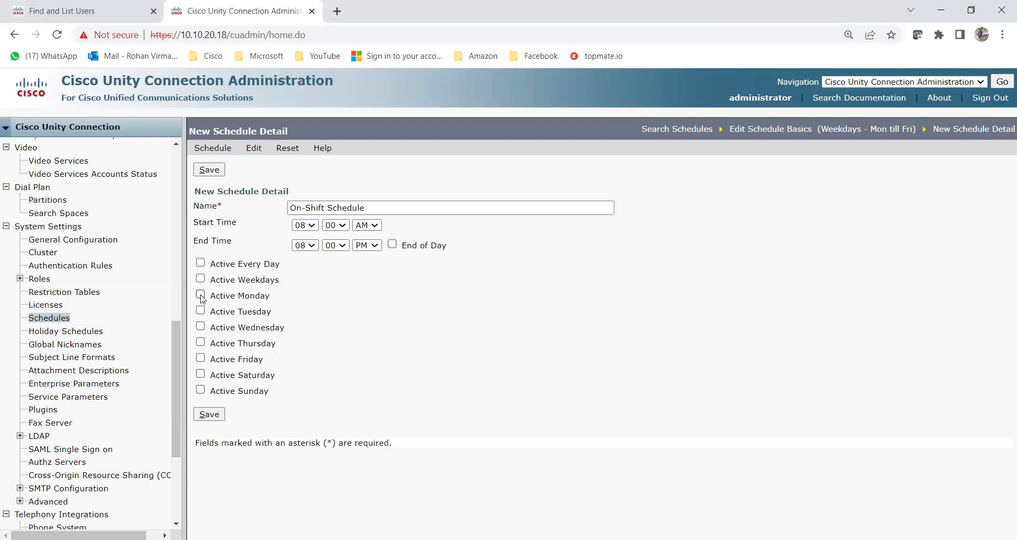
click(201, 294)
click(200, 326)
click(200, 358)
click(200, 358)
click(200, 327)
click(201, 297)
click(200, 280)
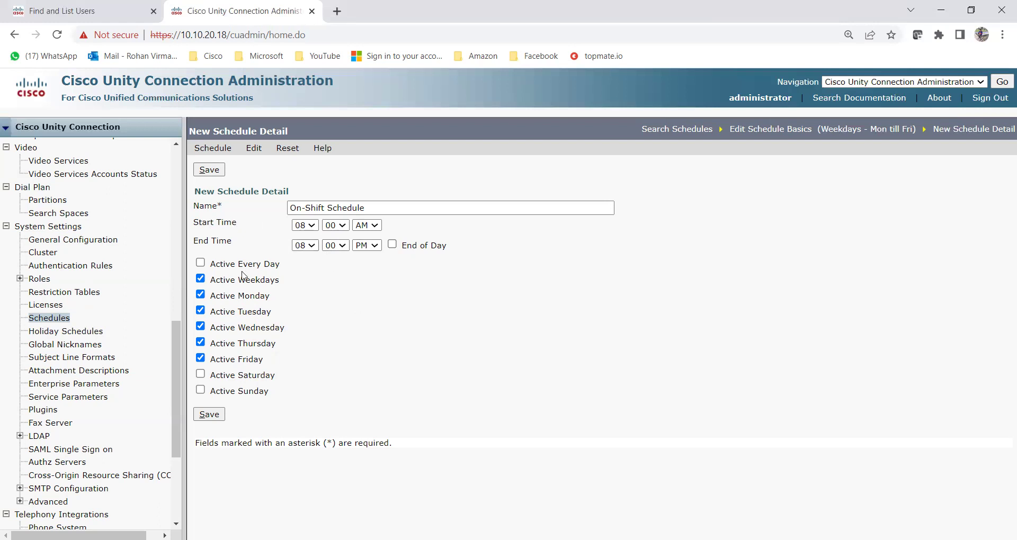
- Leave only weekdays active, save the On-Shift Schedule detail, and go back to the schedule basics
click(201, 263)
click(201, 263)
click(201, 264)
click(201, 263)
click(213, 417)
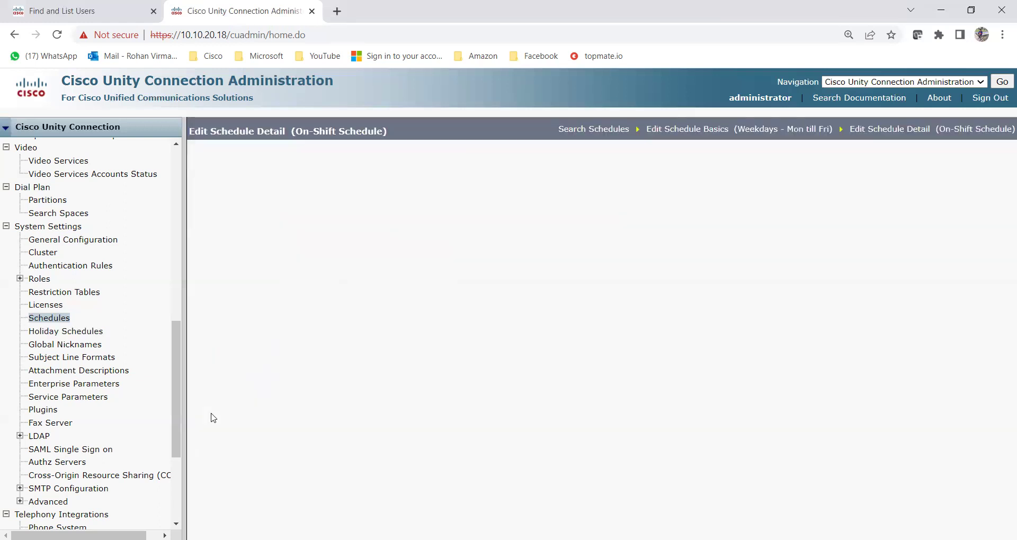
click(682, 132)
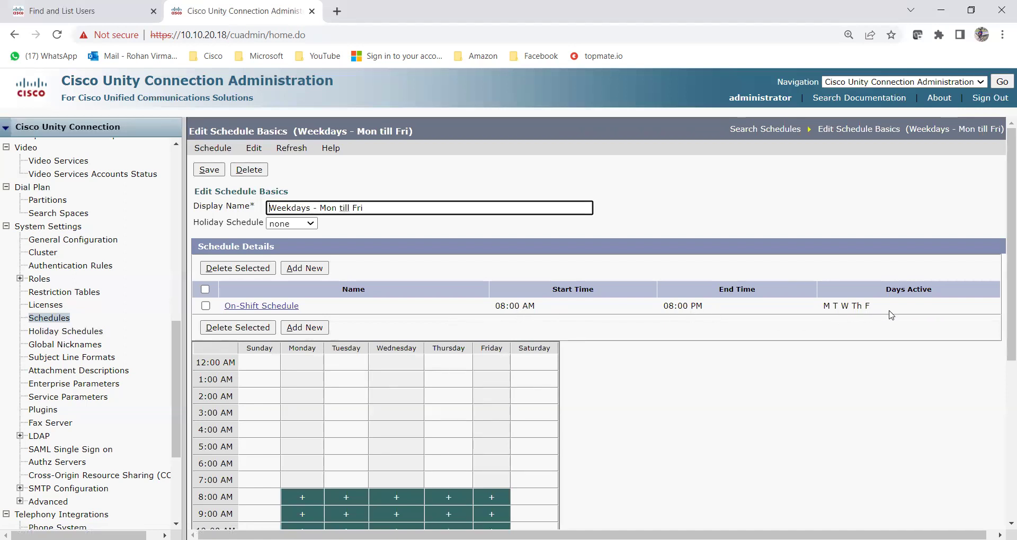
- Review the weekly grid and keep the Holiday Schedule set to none
scroll(610, 402, down, 2)
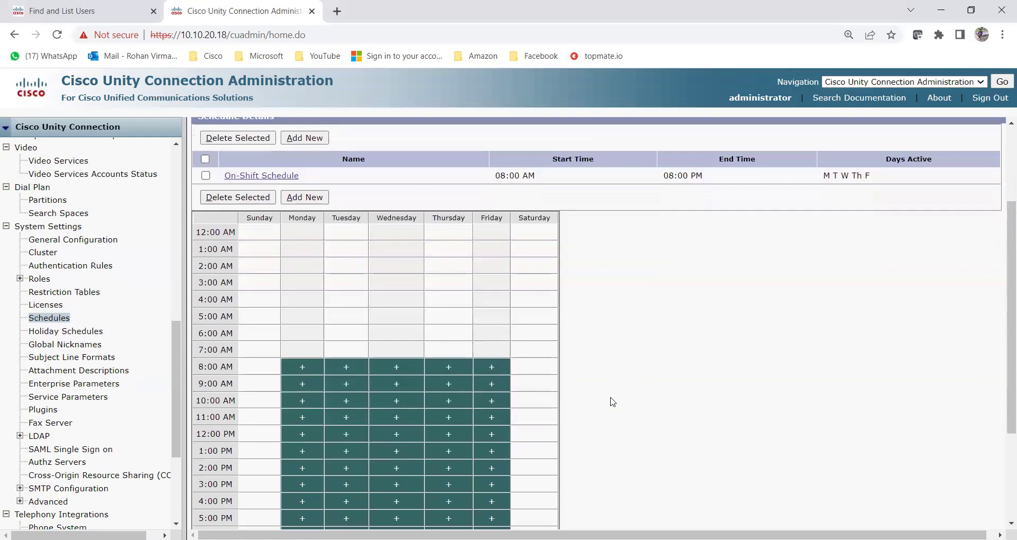
scroll(612, 403, down, 3)
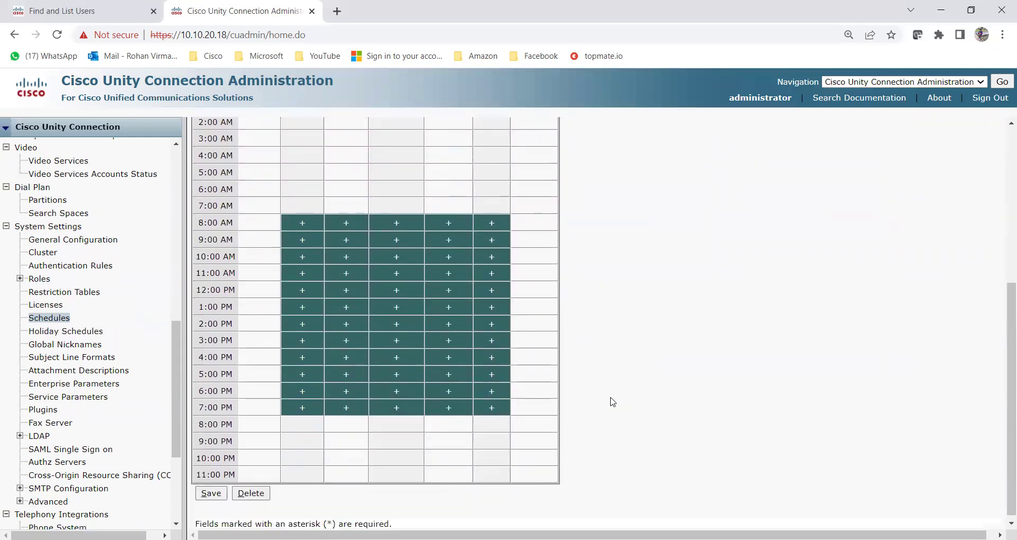
scroll(612, 403, up, 4)
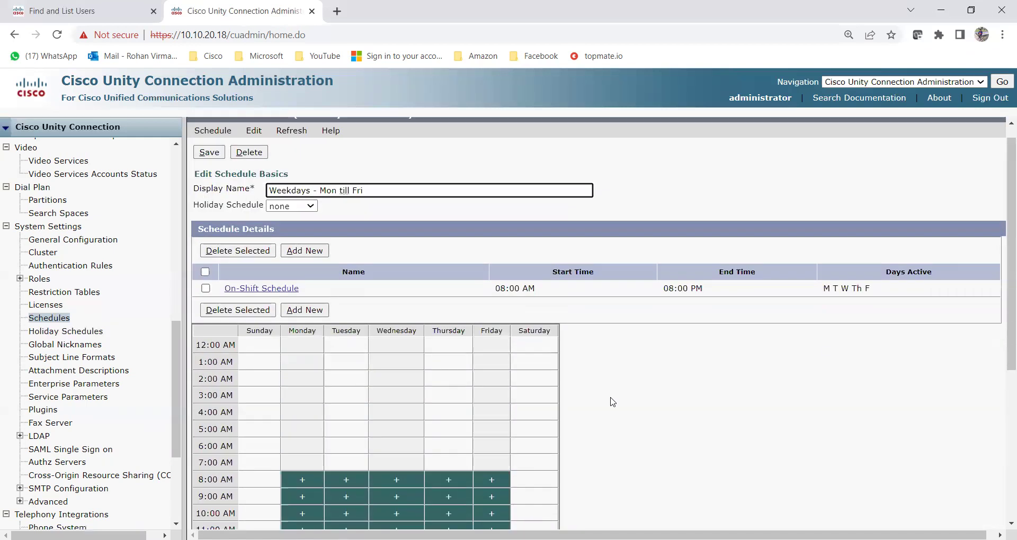
scroll(612, 402, up, 1)
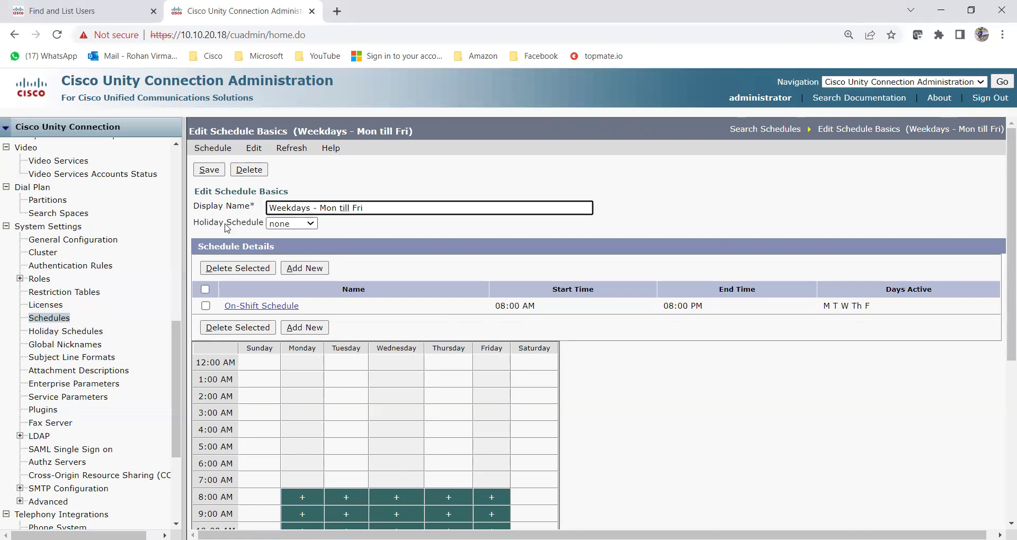
click(311, 224)
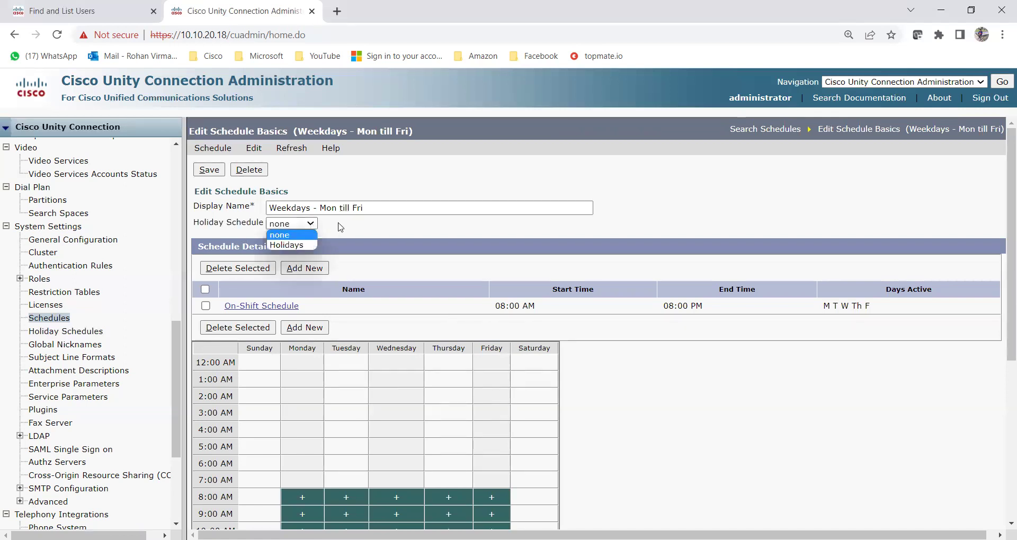
click(345, 227)
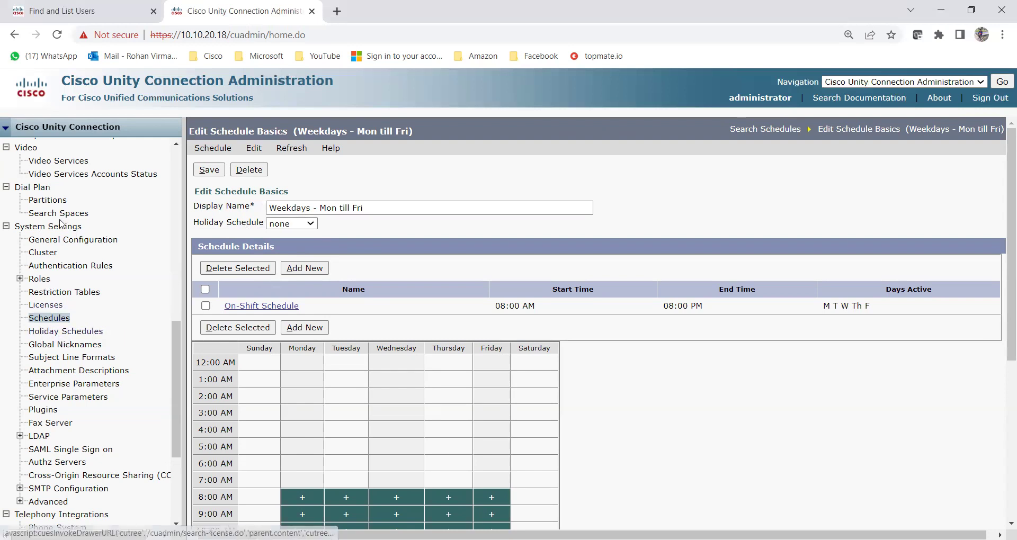
- Create and save a holiday schedule named 'India Holidays'
click(65, 332)
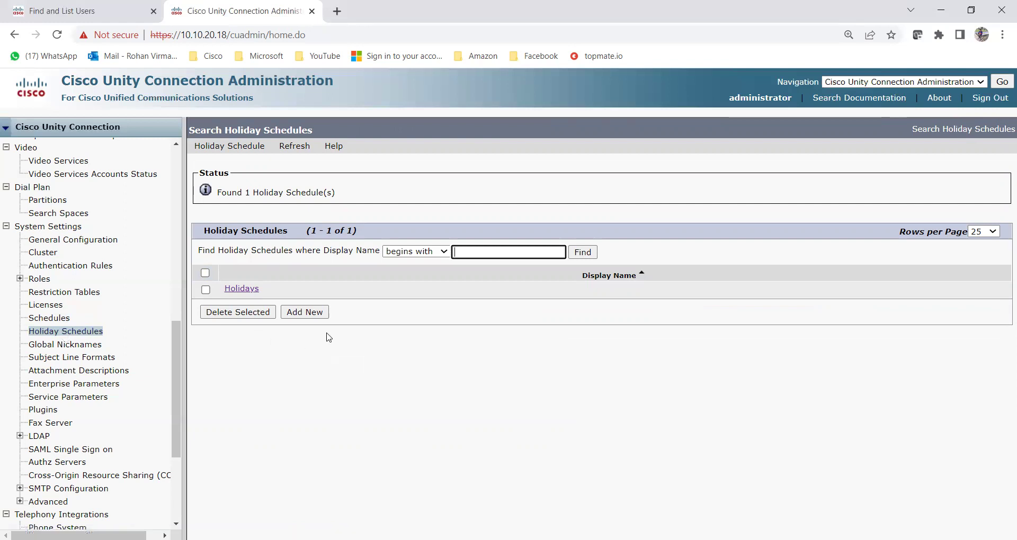
click(307, 314)
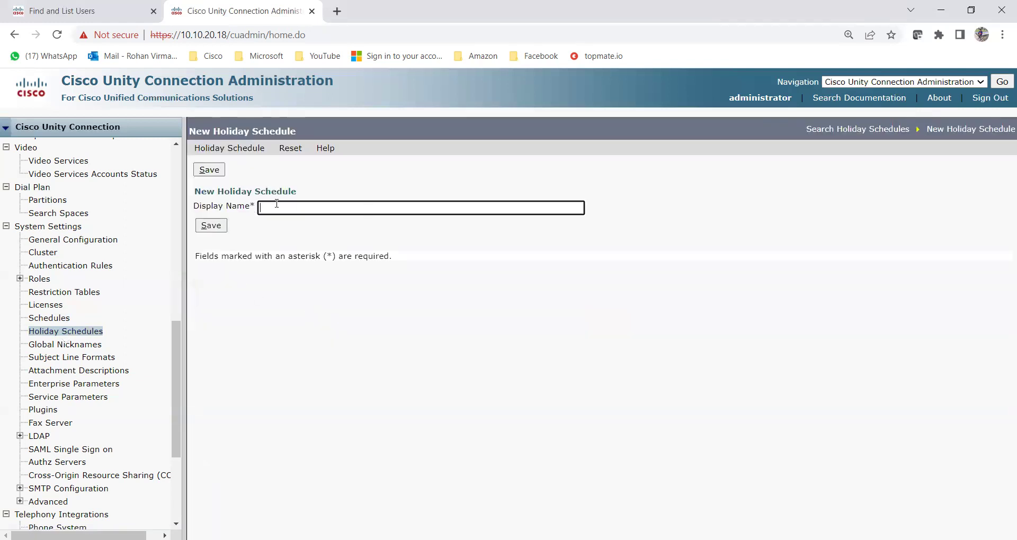
text(India)
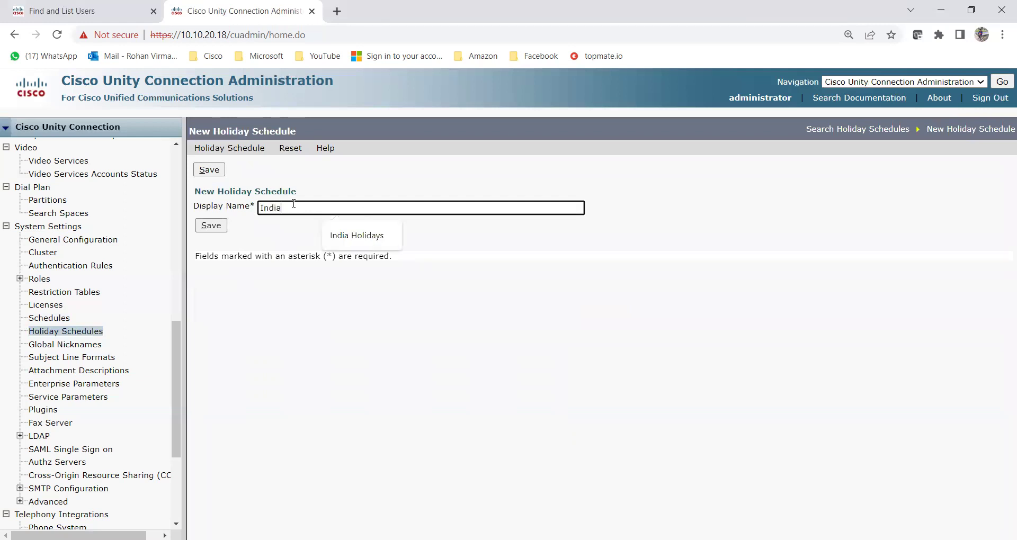
text( Holidays)
click(215, 229)
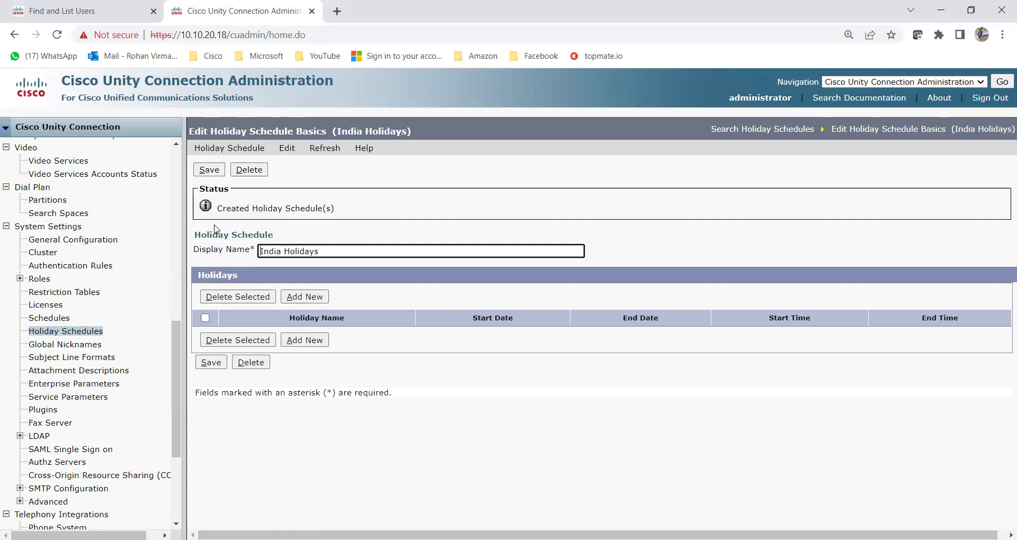
- Add a holiday 'Republic Day' starting January 26, with February chosen as end month
click(307, 346)
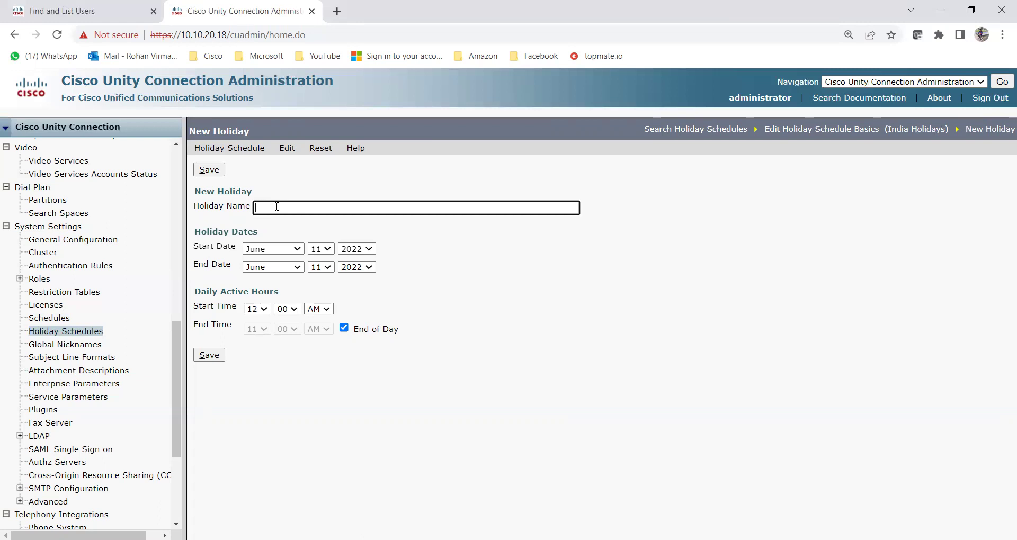
text(Republic Day)
click(299, 253)
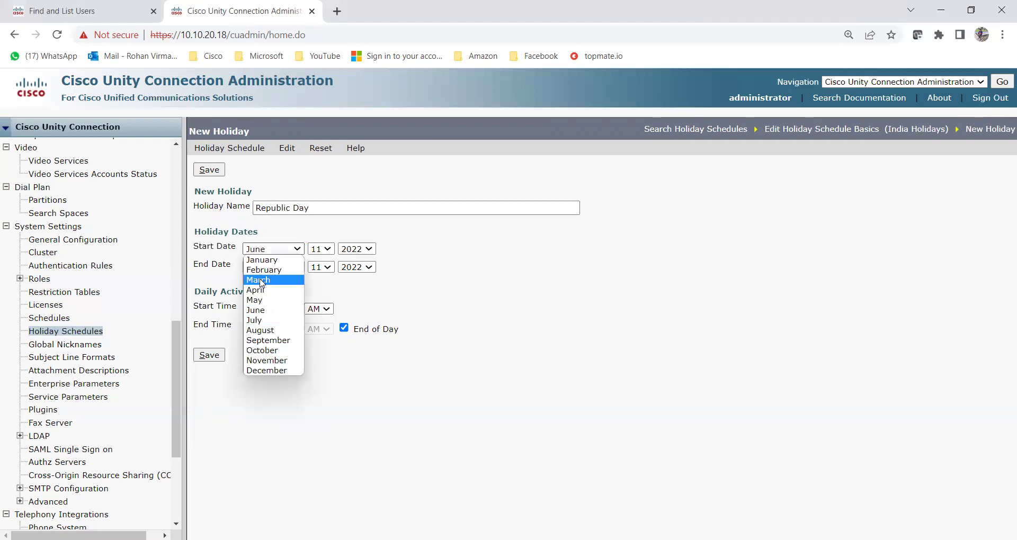
click(261, 261)
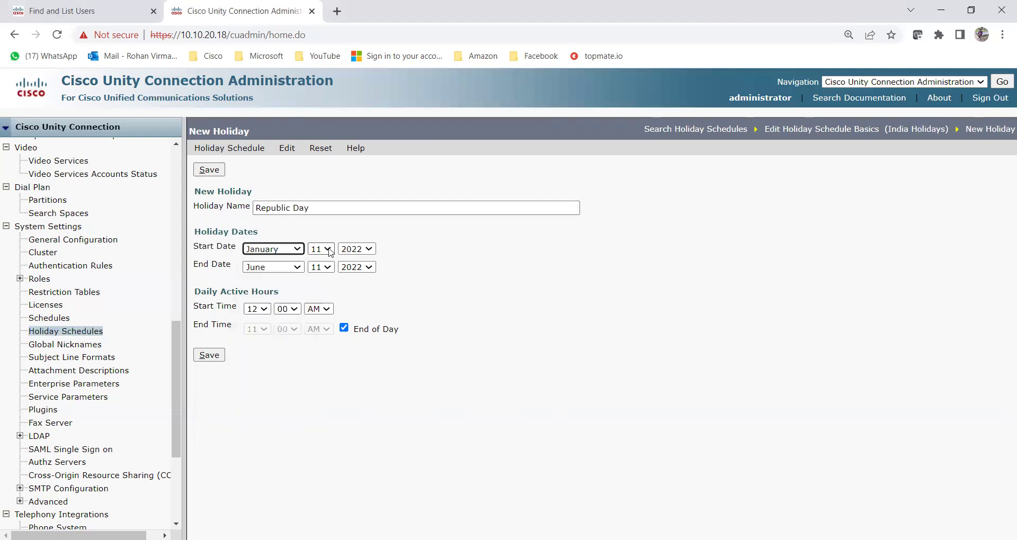
click(329, 252)
drag(326, 367, 327, 402)
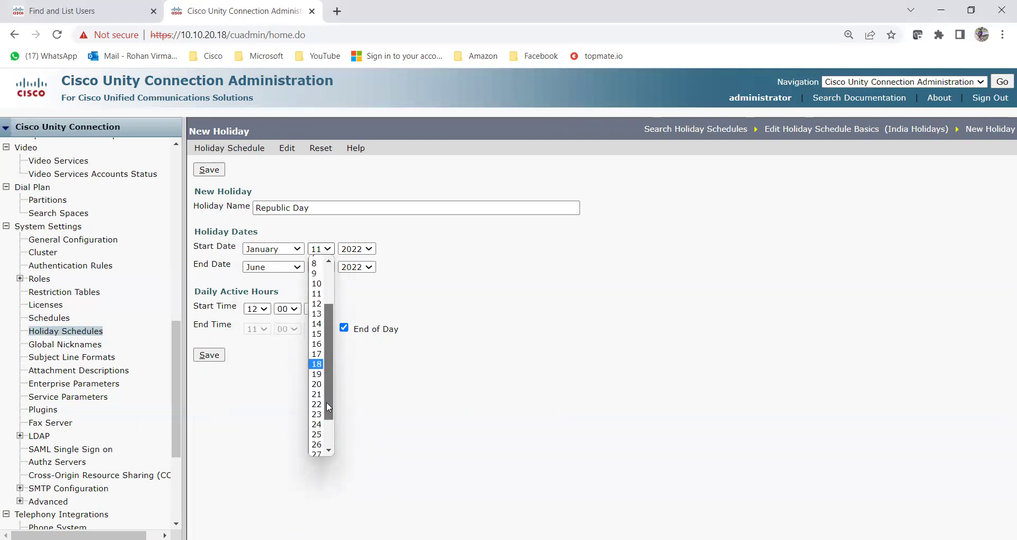
click(316, 443)
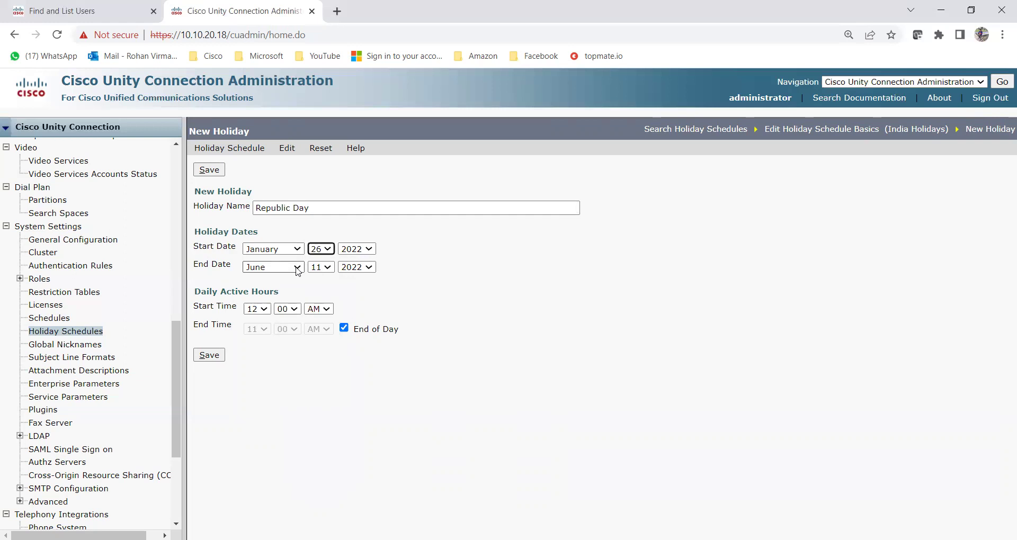
click(298, 271)
click(271, 288)
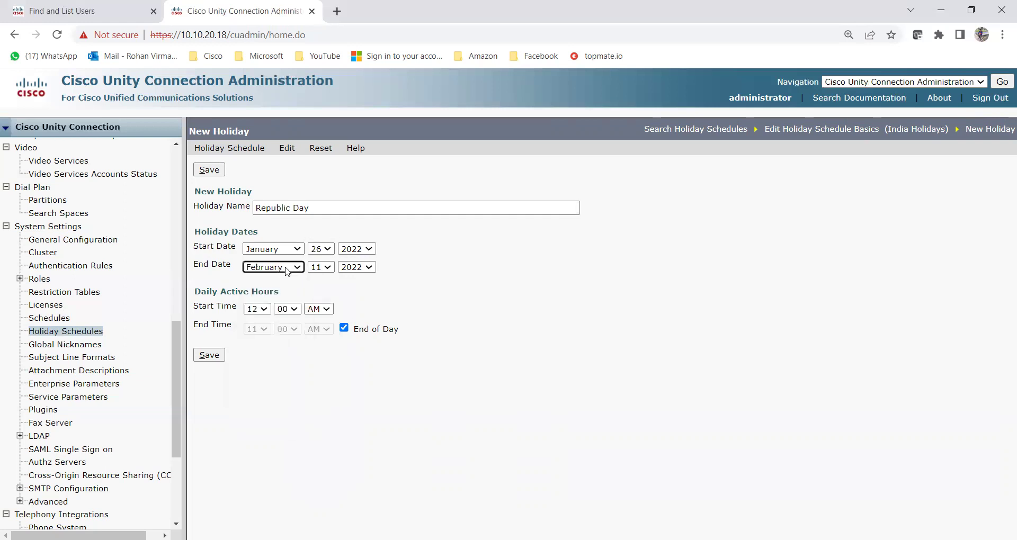
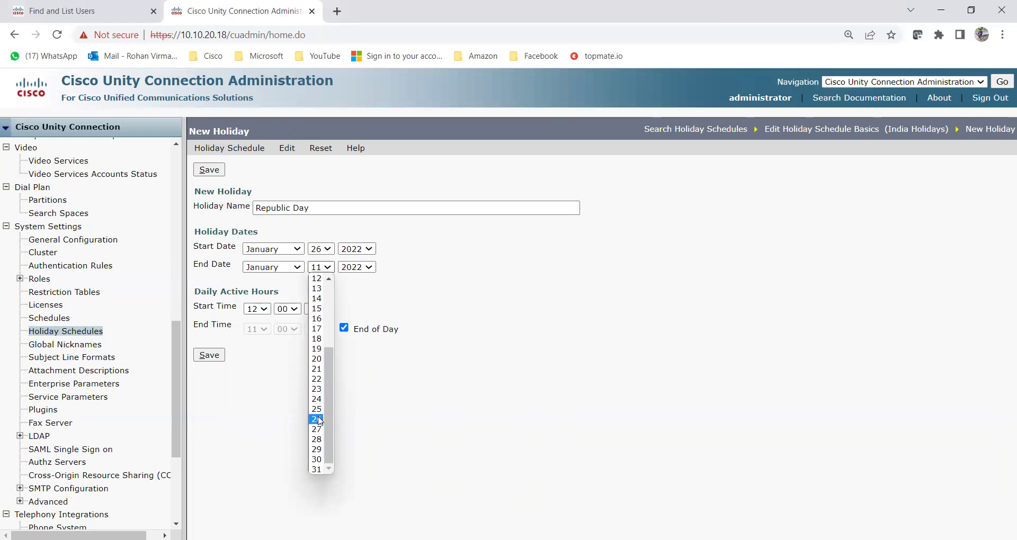
- Set Republic Day's end day to 26, try an 11:55 PM end, restore End of Day, and save
click(317, 420)
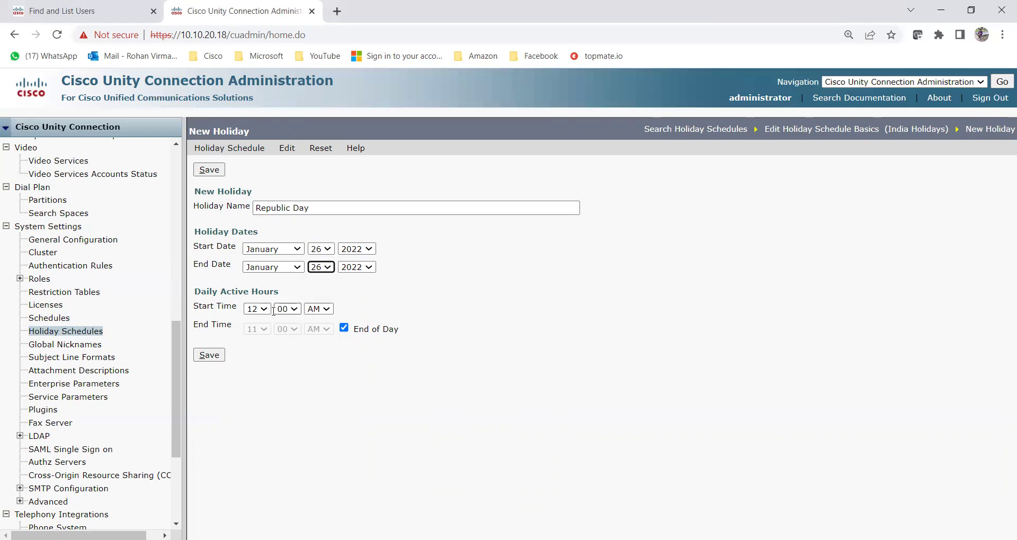
click(344, 329)
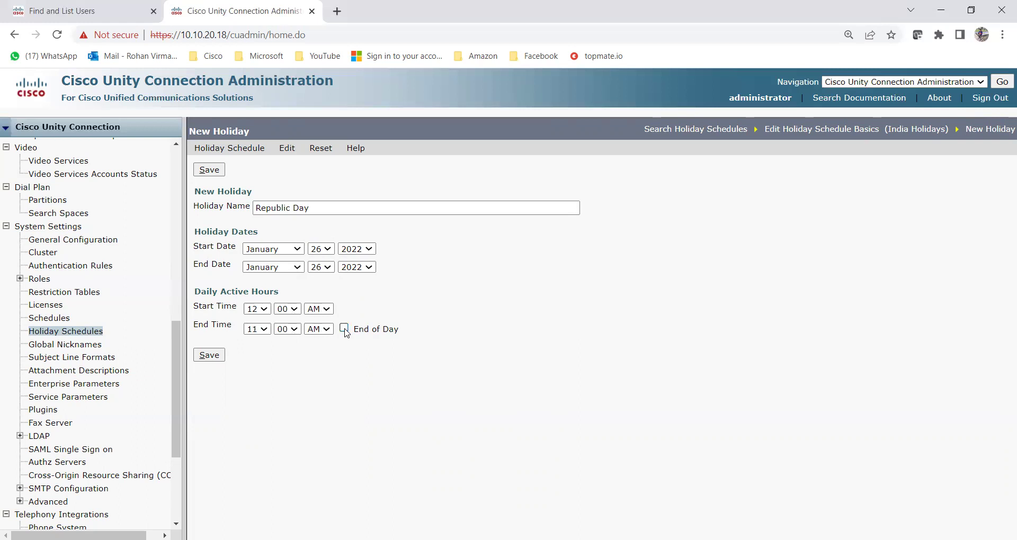
click(265, 329)
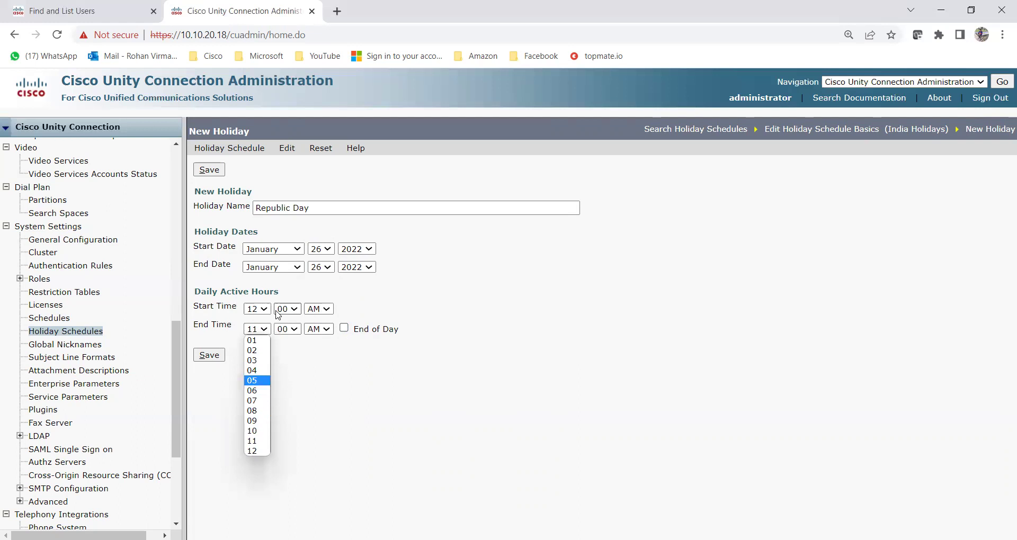
click(258, 443)
click(296, 331)
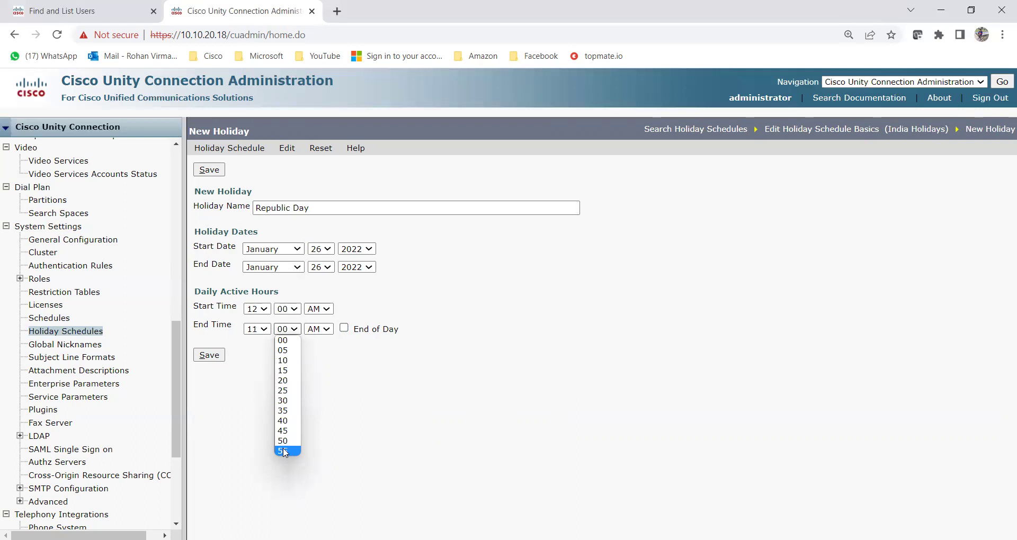
click(284, 451)
click(327, 330)
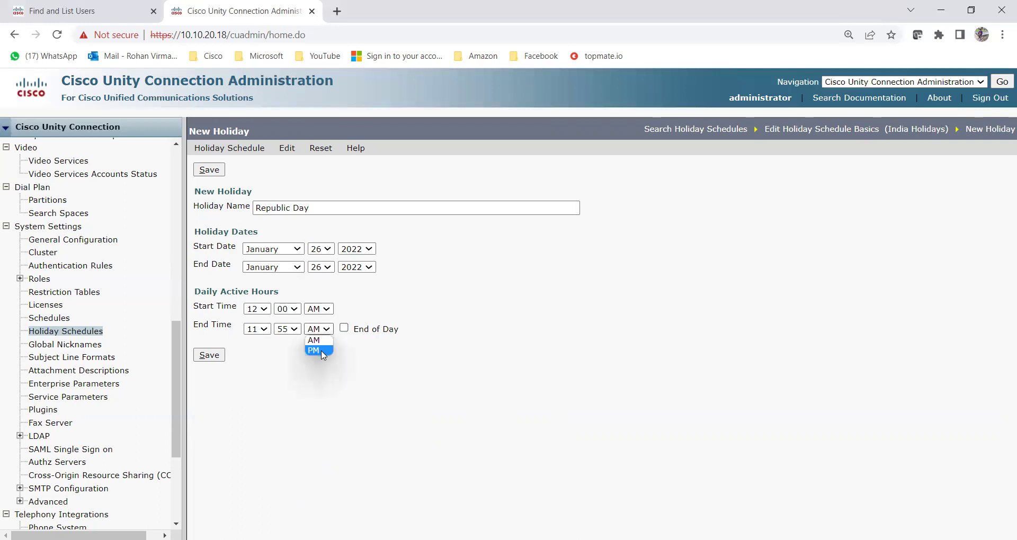
click(323, 352)
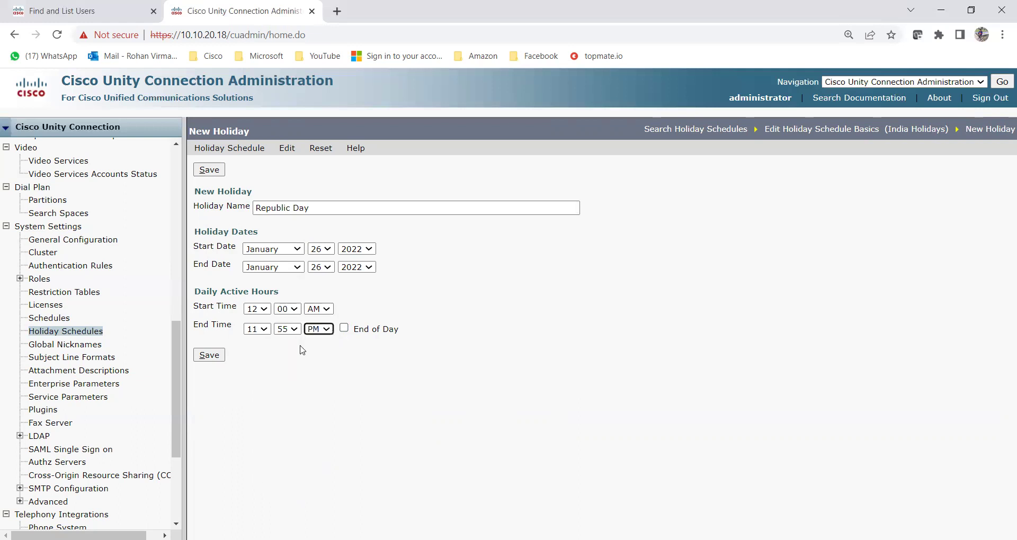
click(344, 329)
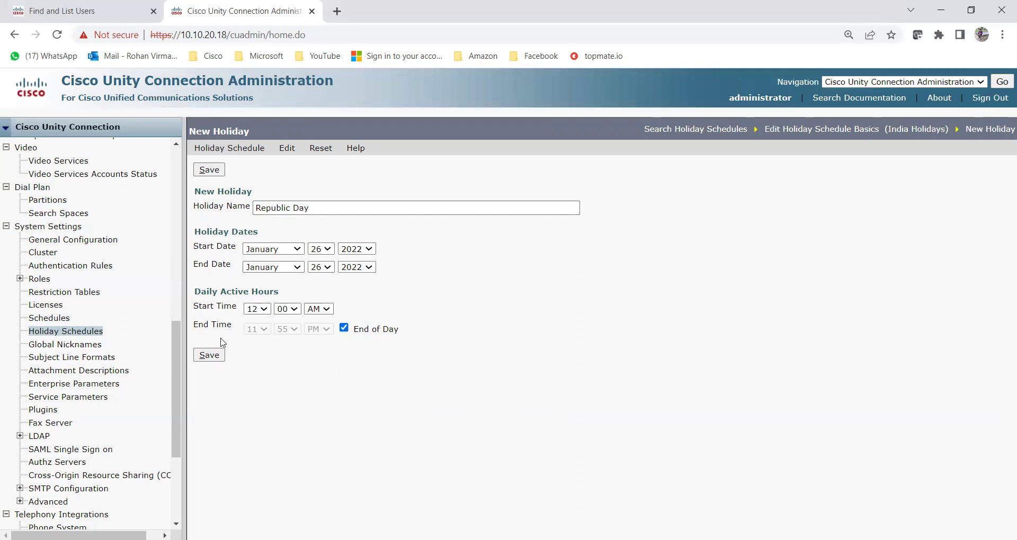
click(209, 355)
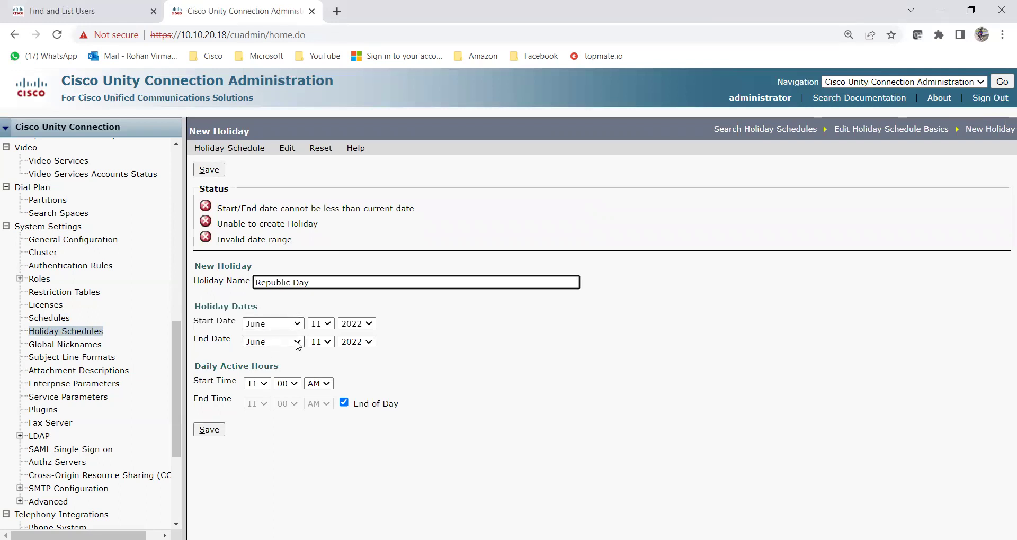
- Reset Republic Day to start January 26 and end January 27, then save again
click(298, 325)
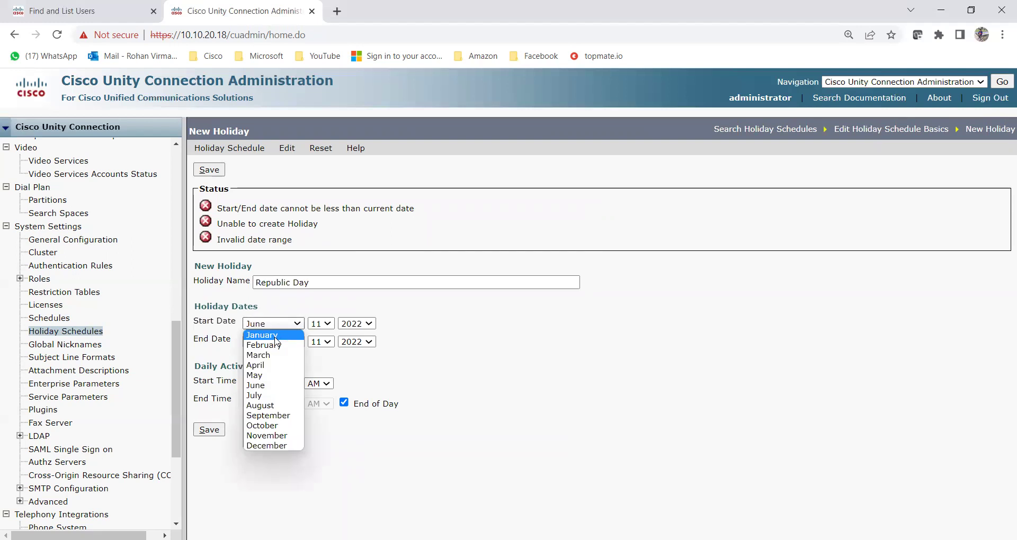
click(275, 339)
click(327, 325)
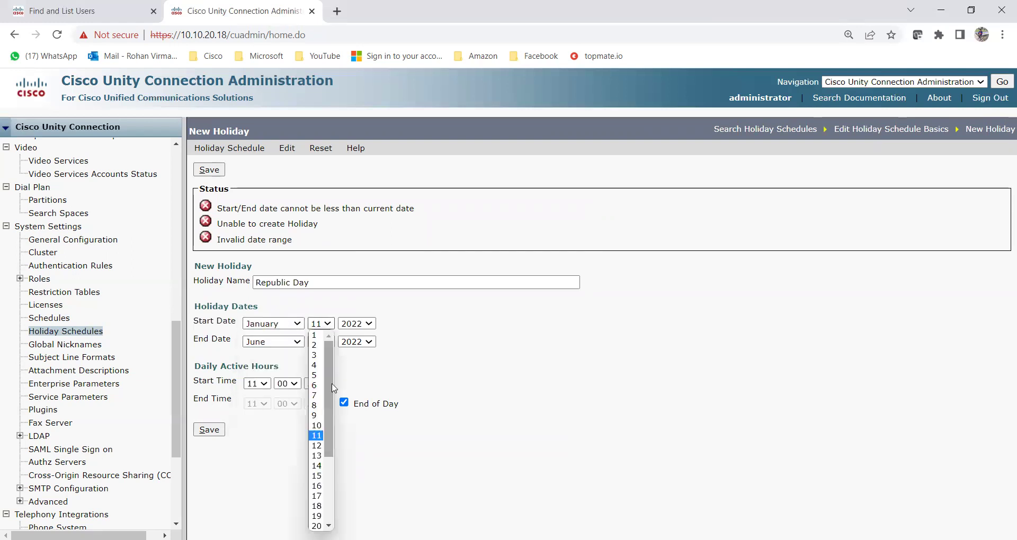
drag(331, 438, 333, 477)
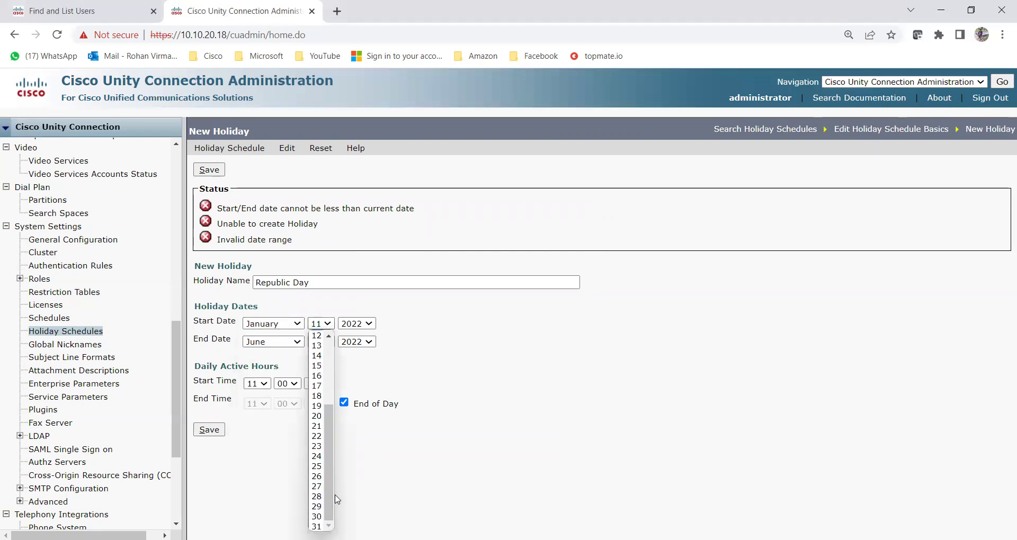
click(316, 474)
click(297, 341)
click(278, 351)
click(328, 344)
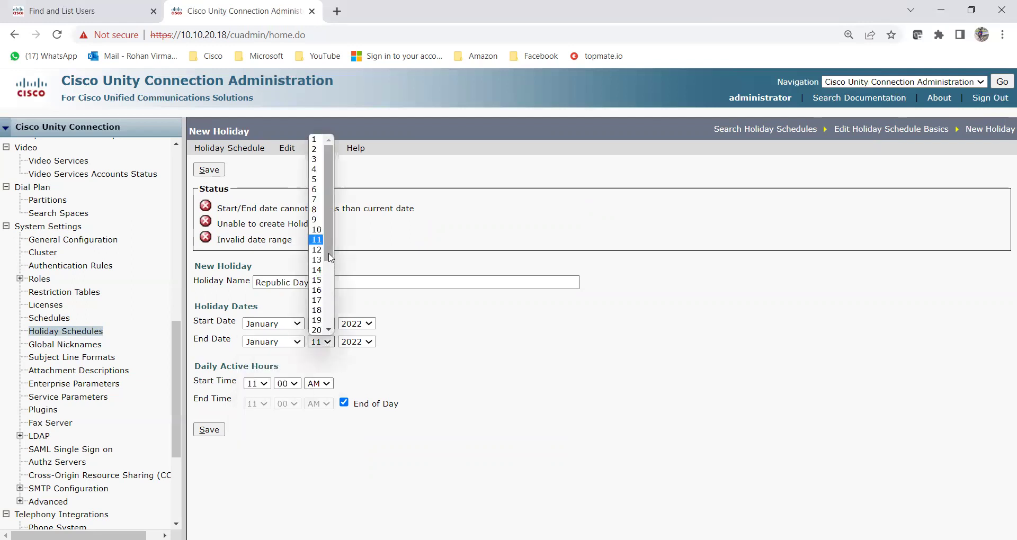
scroll(331, 276, down, 3)
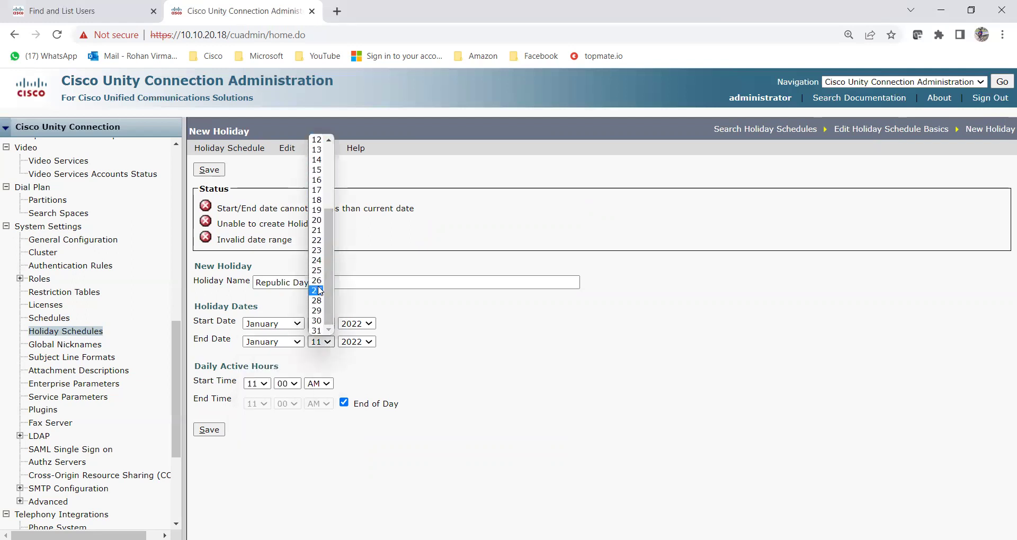
click(316, 290)
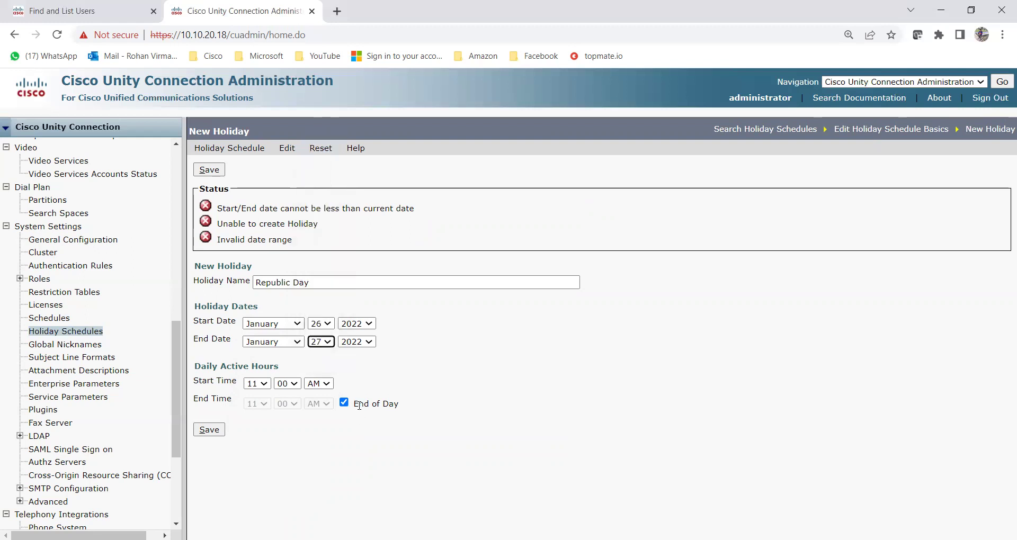
click(209, 431)
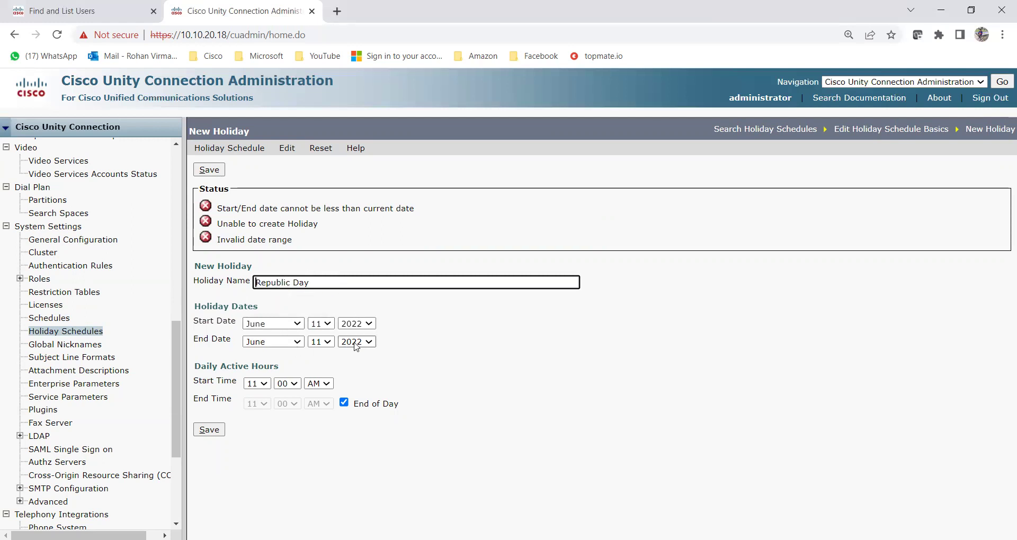
- Set both date years to 2023 and the start date to January 26
click(369, 328)
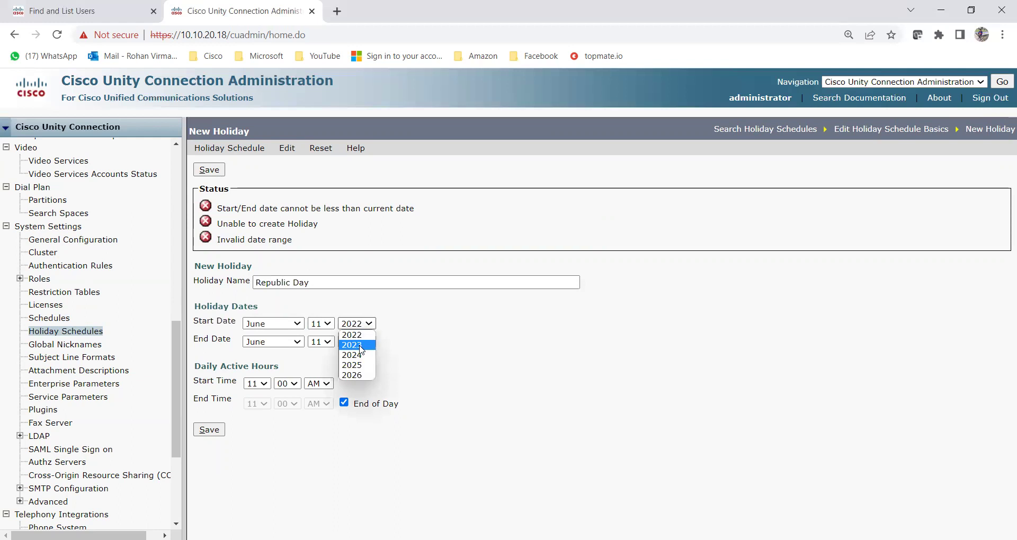
click(360, 345)
click(371, 343)
click(362, 363)
click(302, 329)
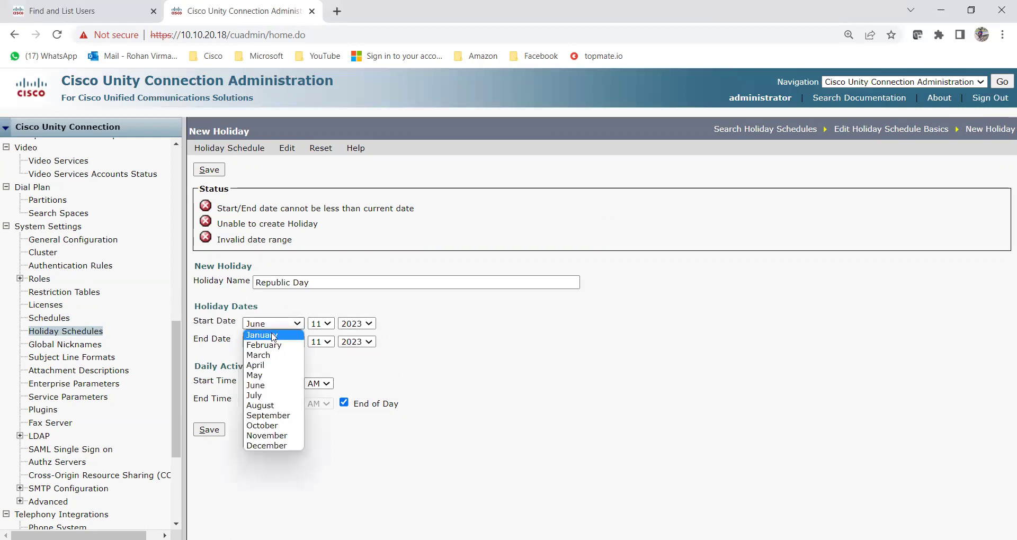
click(265, 335)
click(329, 324)
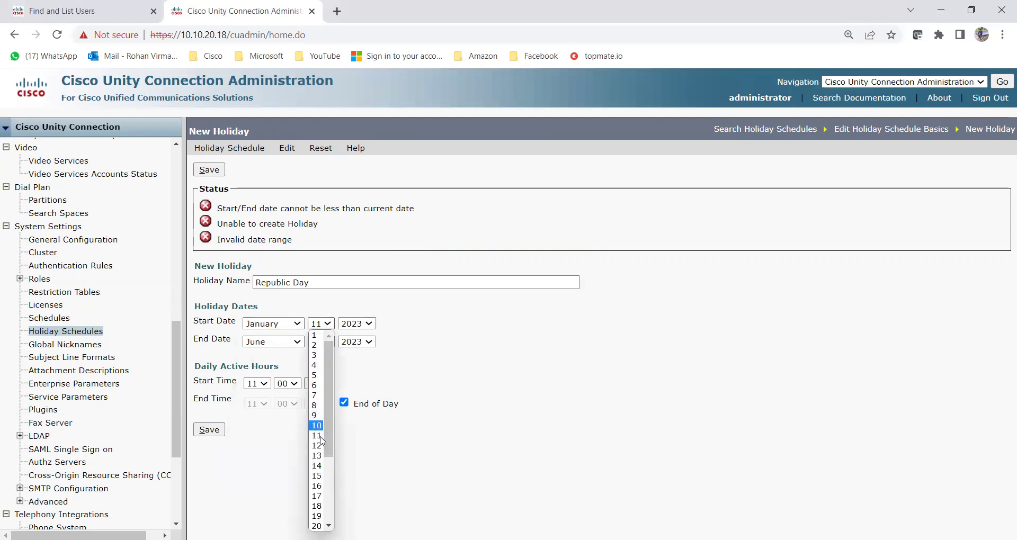
scroll(330, 443, down, 3)
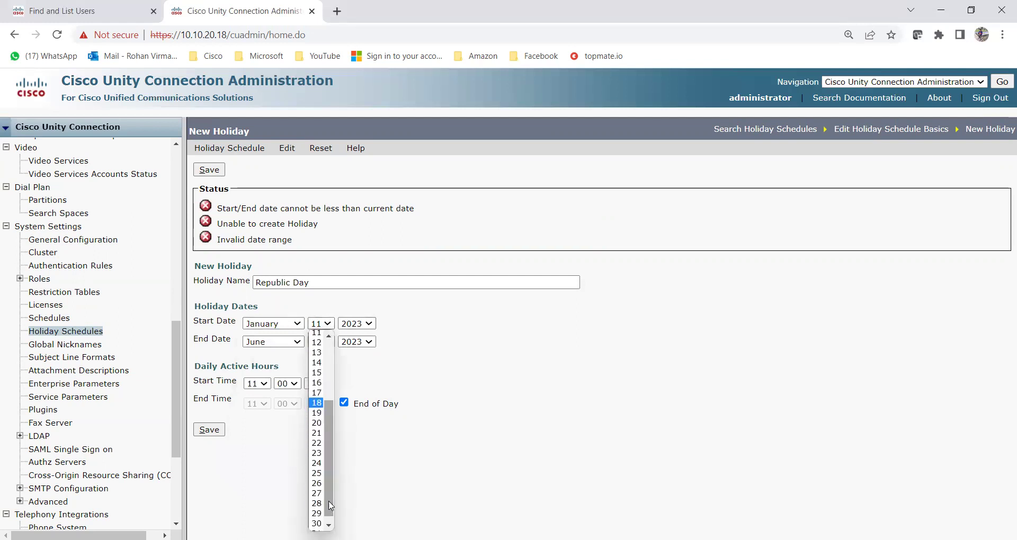
click(316, 480)
- Set Republic Day's end date to January 26, 2023
click(292, 342)
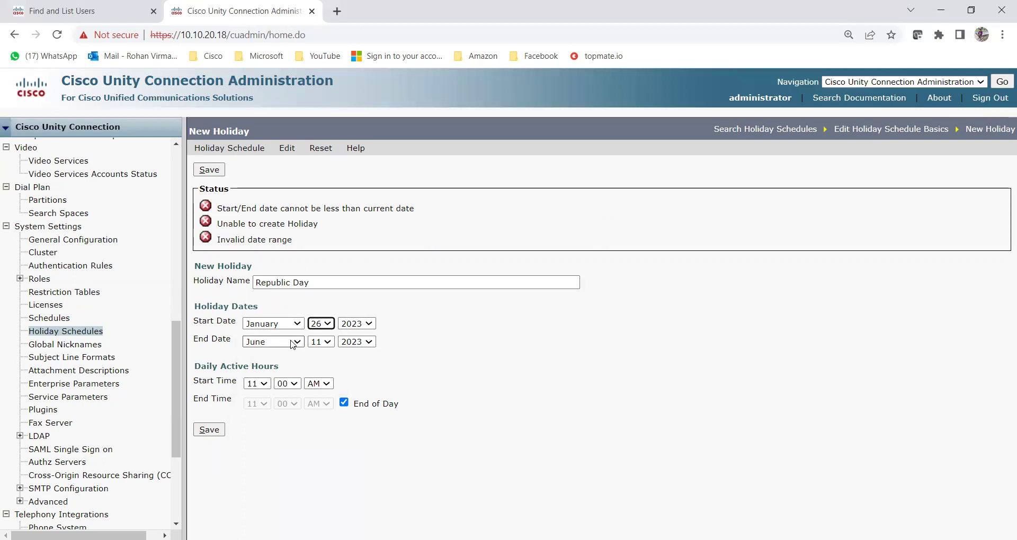
click(273, 354)
click(329, 342)
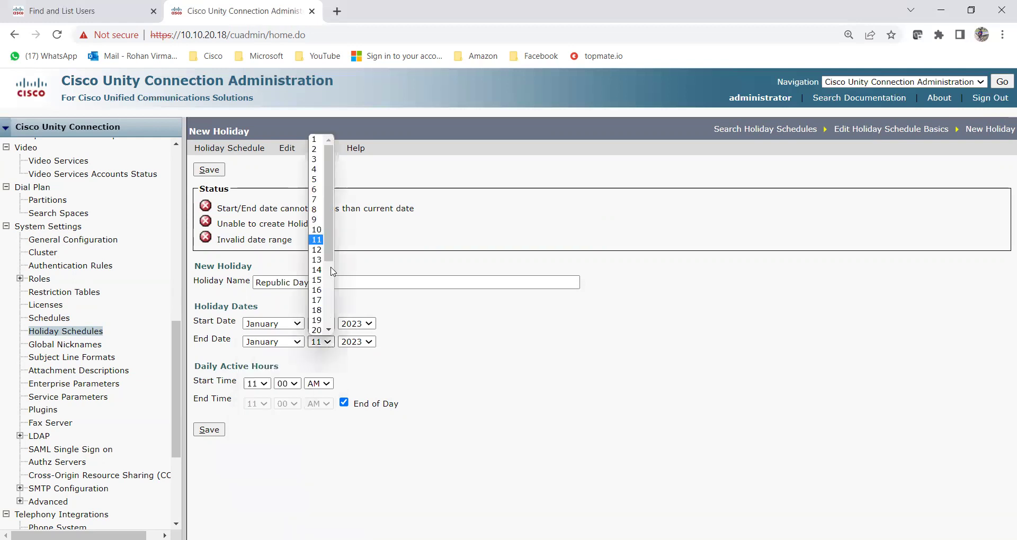
scroll(337, 313, down, 2)
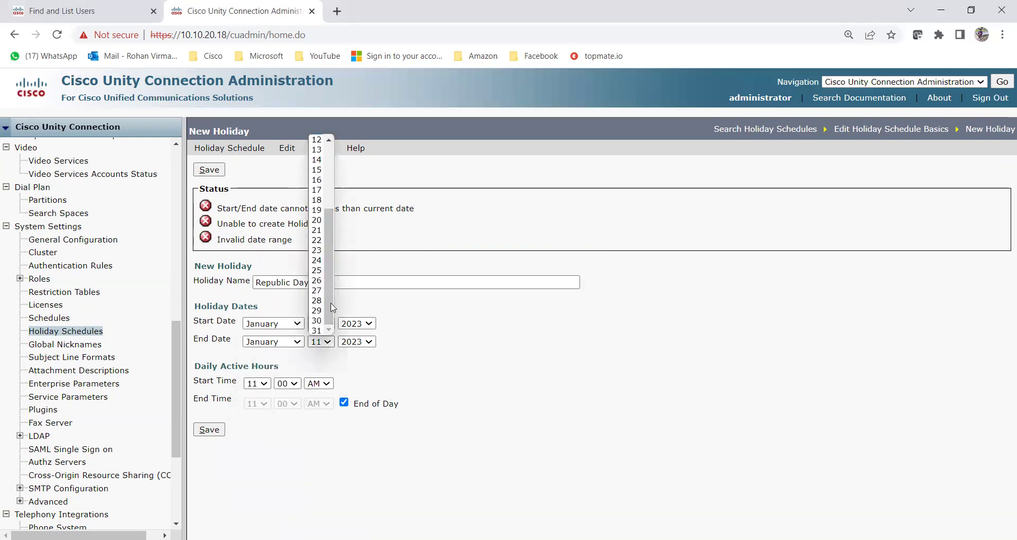
click(317, 281)
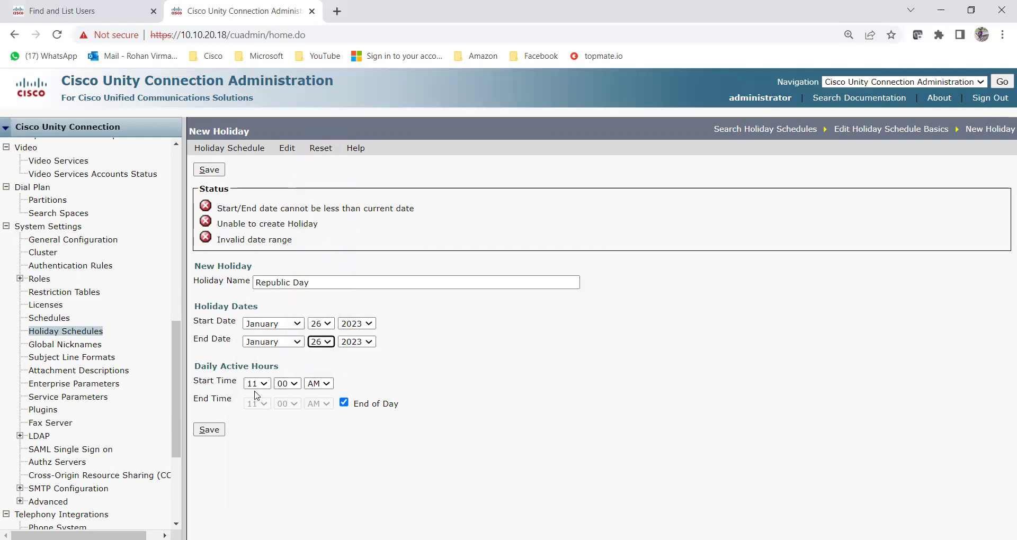
- Set the start time to 12 AM, keep End of Day, and save Republic Day
click(264, 384)
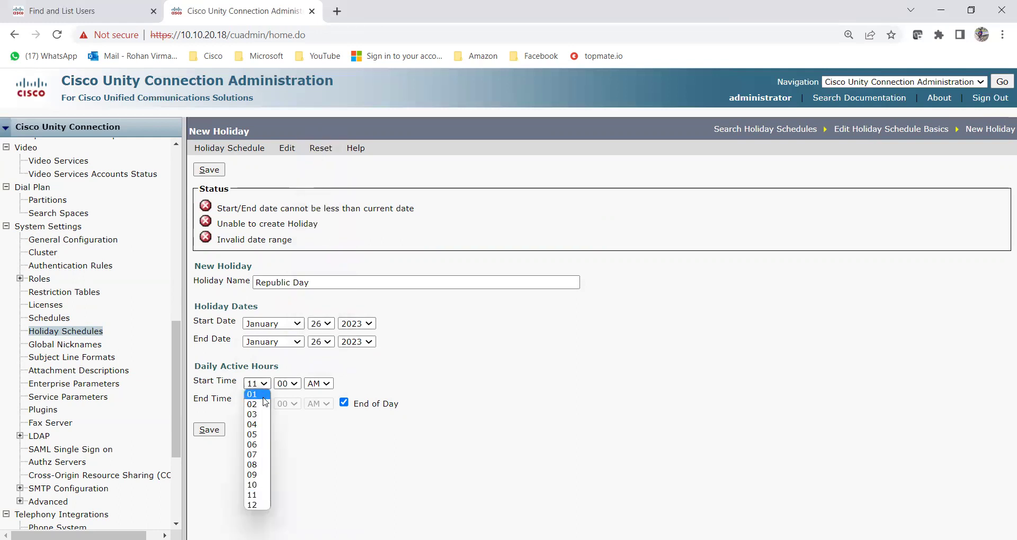
click(260, 507)
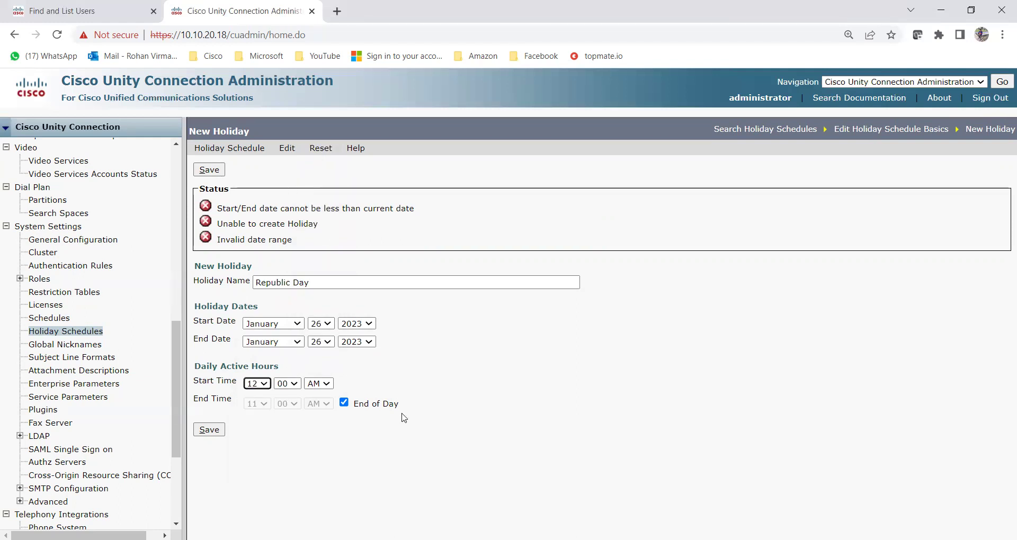
click(215, 431)
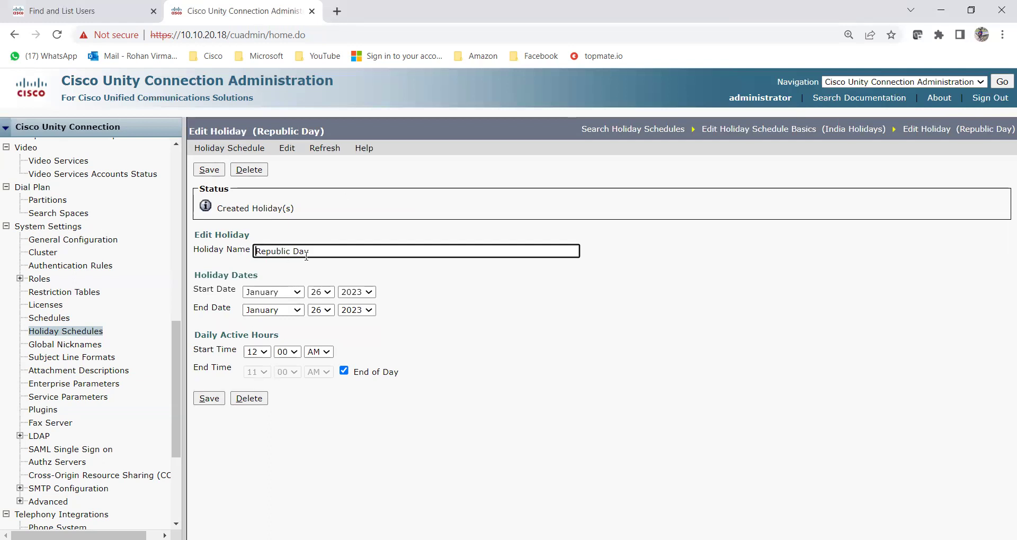
click(287, 153)
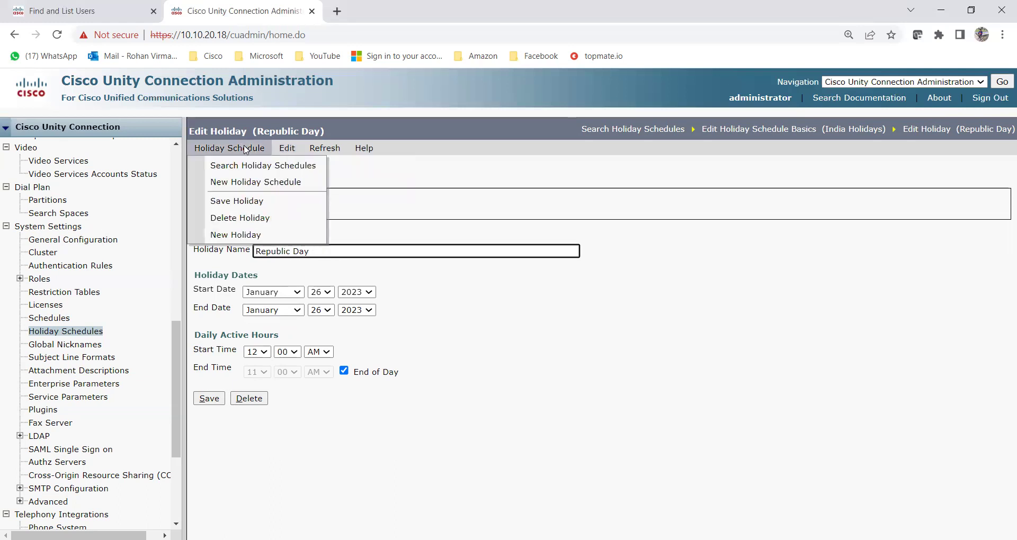
- Create a new holiday in India Holidays named 'Independence Daty'
click(203, 148)
click(231, 236)
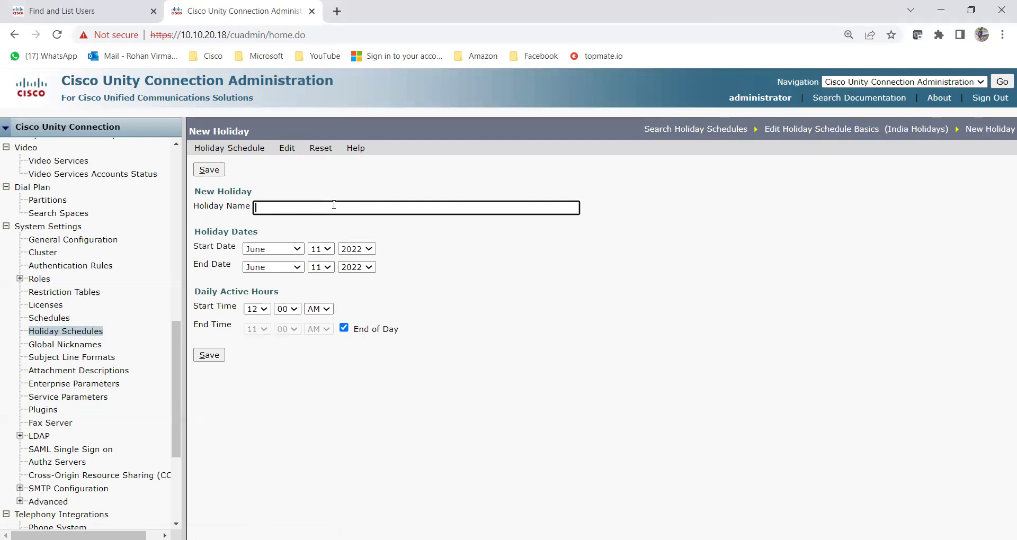
text(Independence Daty)
- Set the holiday's start date to August 15, 2023
click(280, 249)
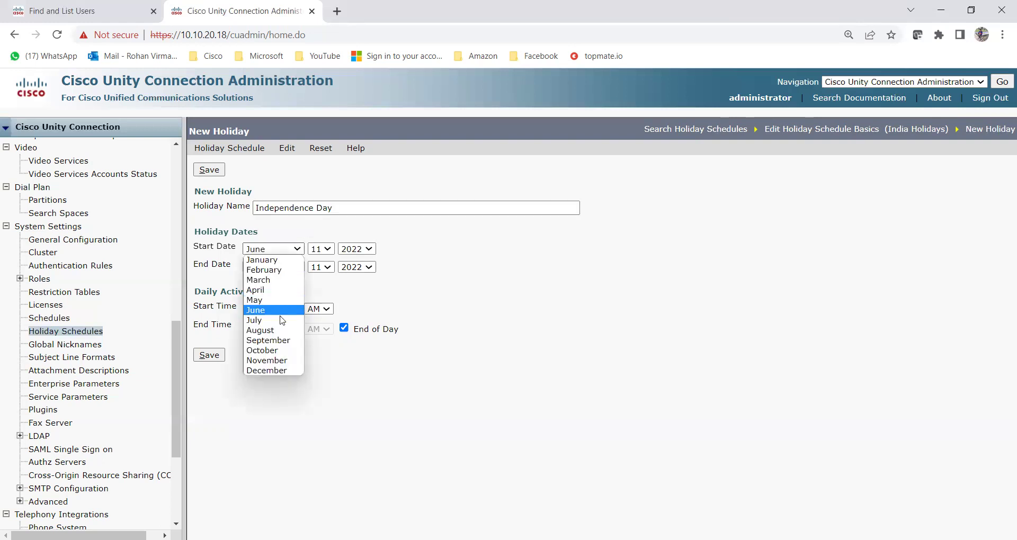
click(277, 330)
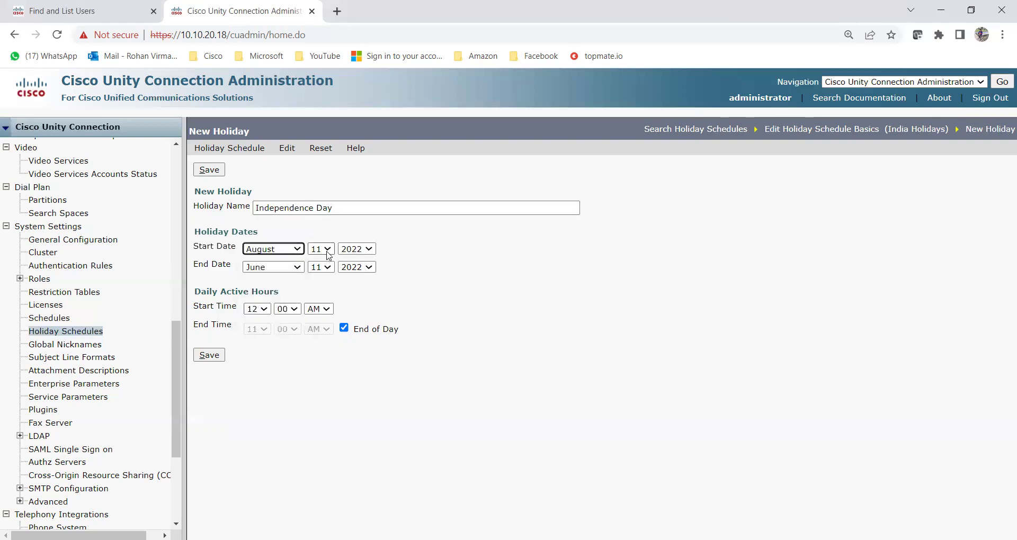
click(329, 250)
click(318, 400)
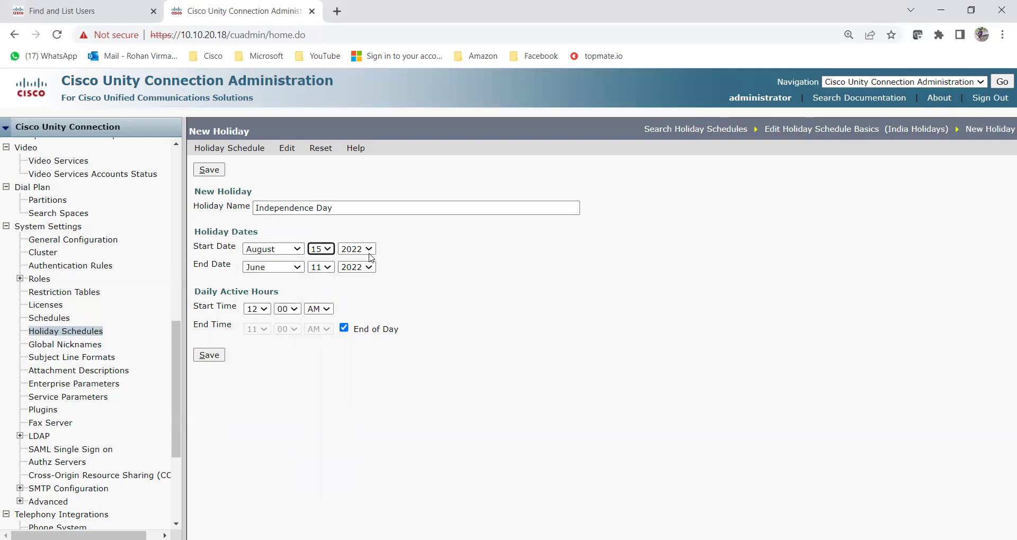
click(366, 249)
click(366, 271)
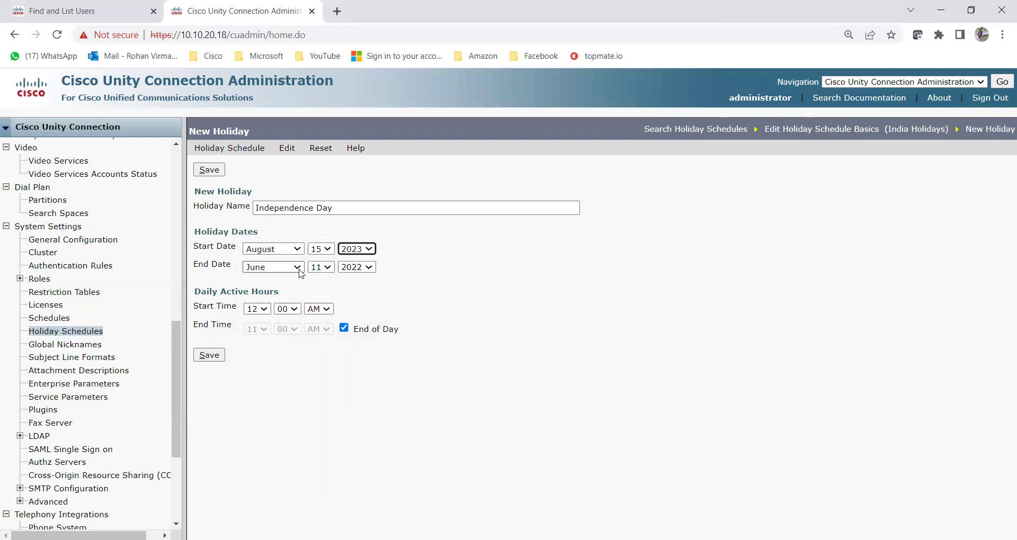
- Set the end date to August 15, 2023 and save Independence Day
click(298, 268)
click(266, 349)
click(321, 267)
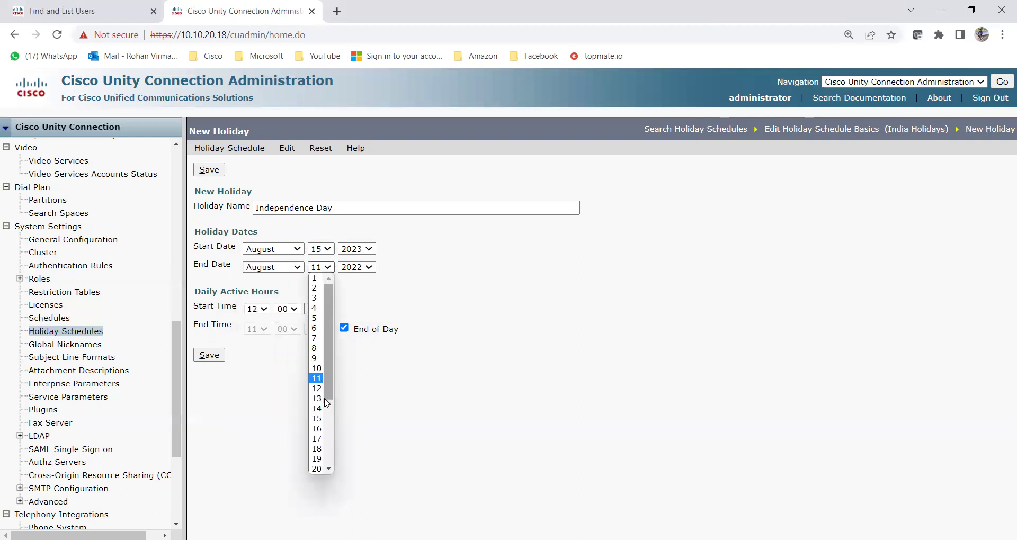
click(320, 379)
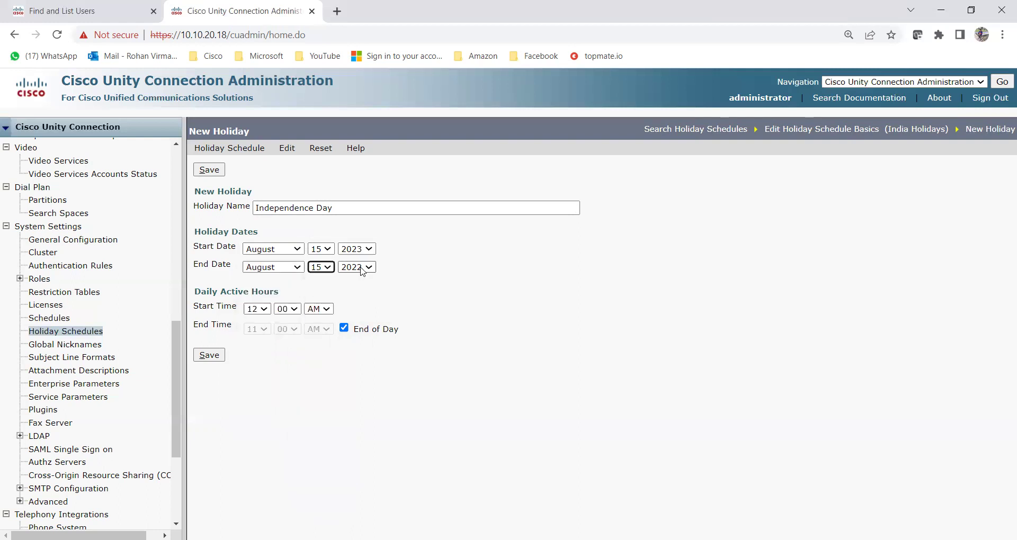
click(362, 270)
click(360, 289)
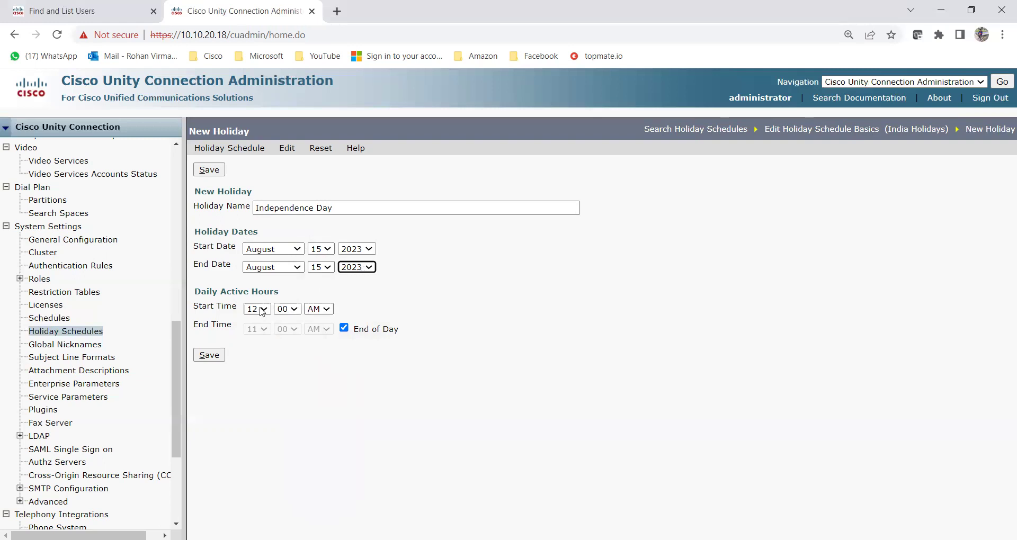
click(212, 360)
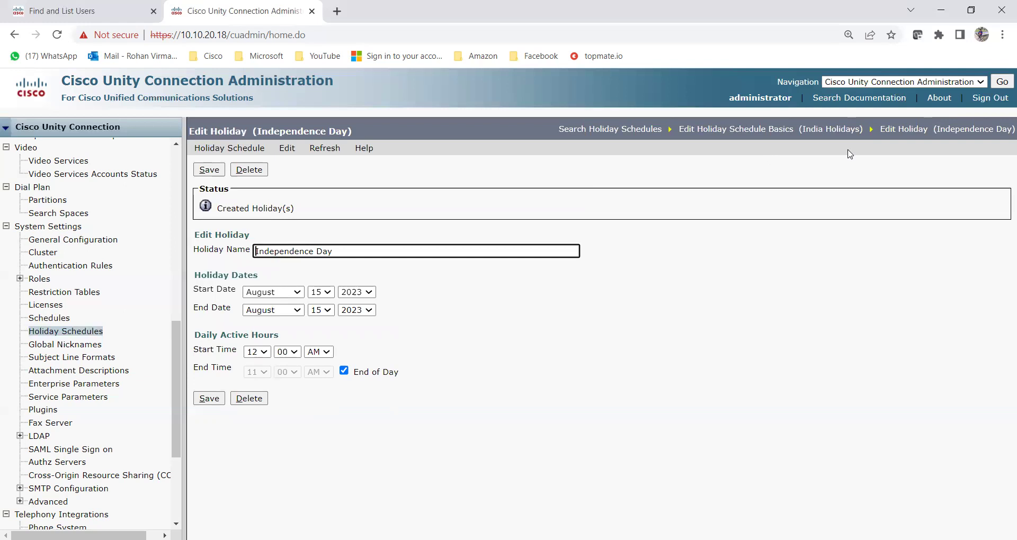
- Return to India Holidays via the breadcrumb, save it, and go to the schedules list
click(710, 130)
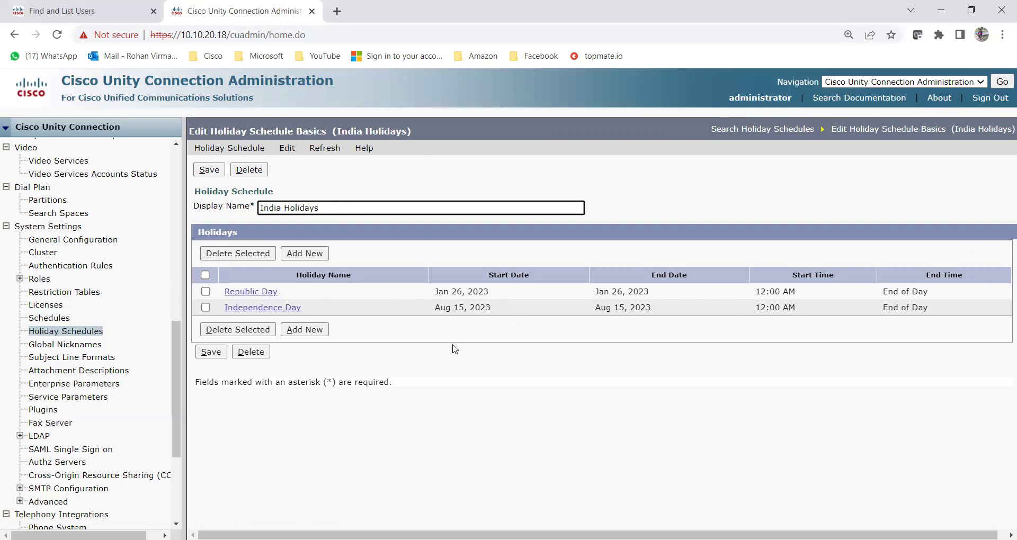
click(215, 353)
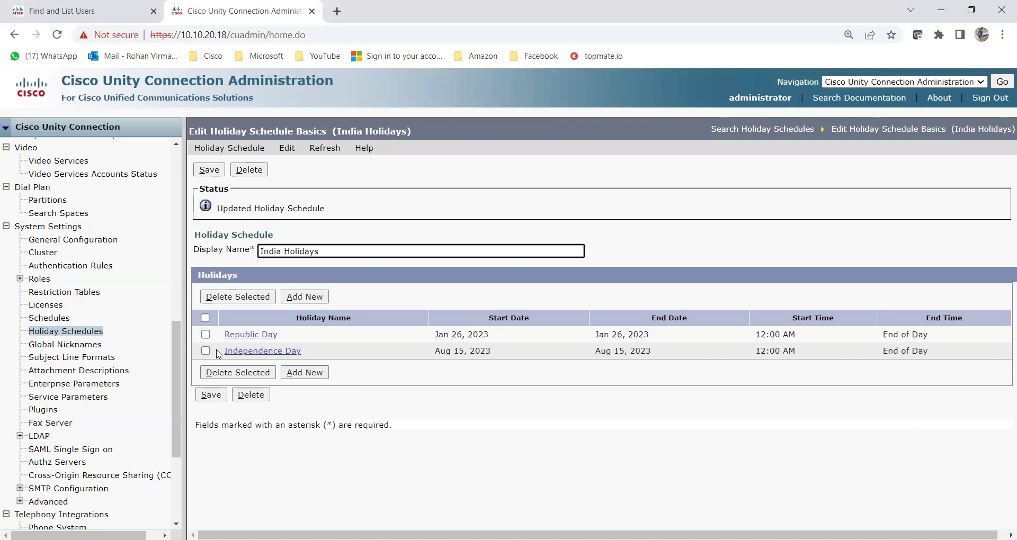
click(52, 319)
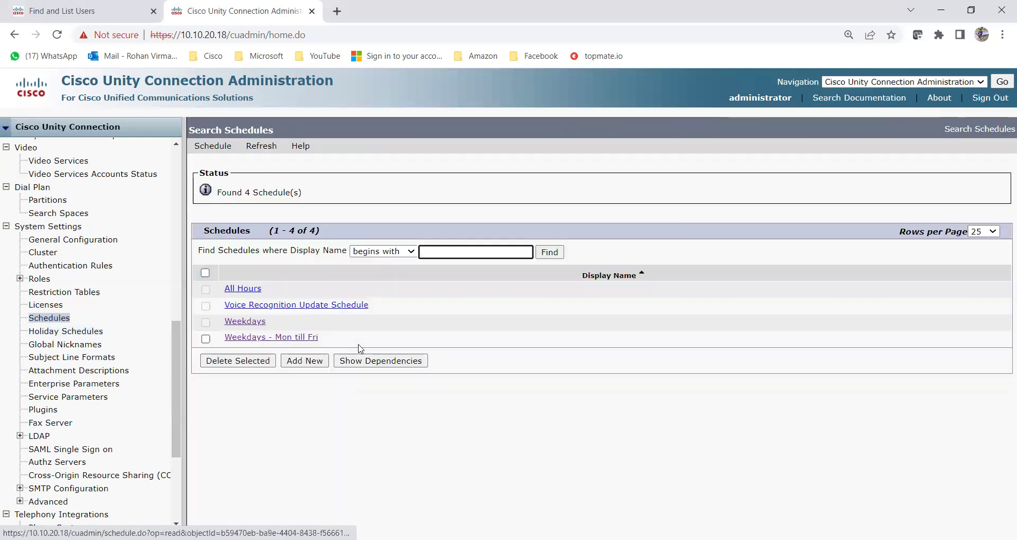
- Assign India Holidays as the Weekdays - Mon till Fri holiday schedule and save
click(273, 342)
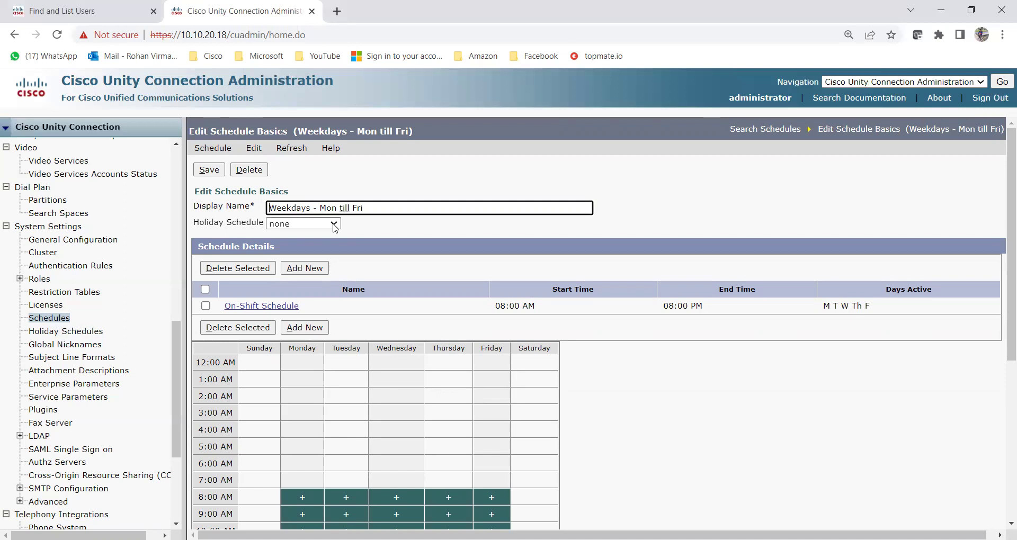
click(334, 226)
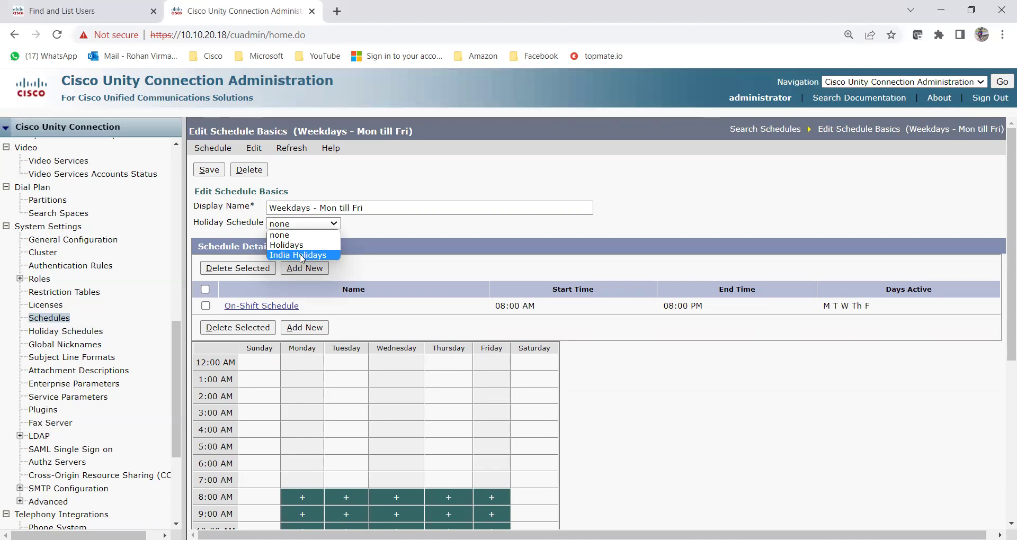
click(300, 256)
click(212, 172)
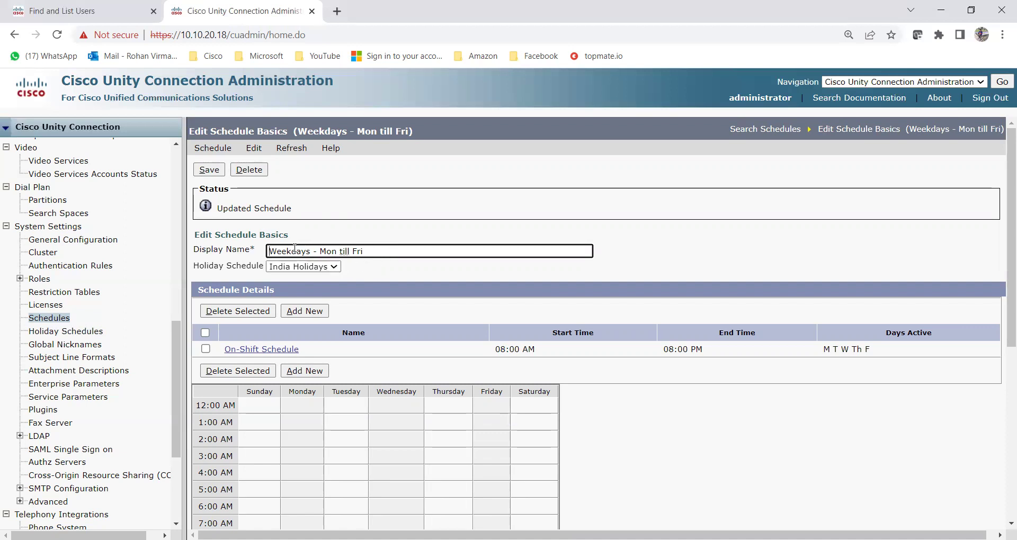
scroll(411, 264, down, 1)
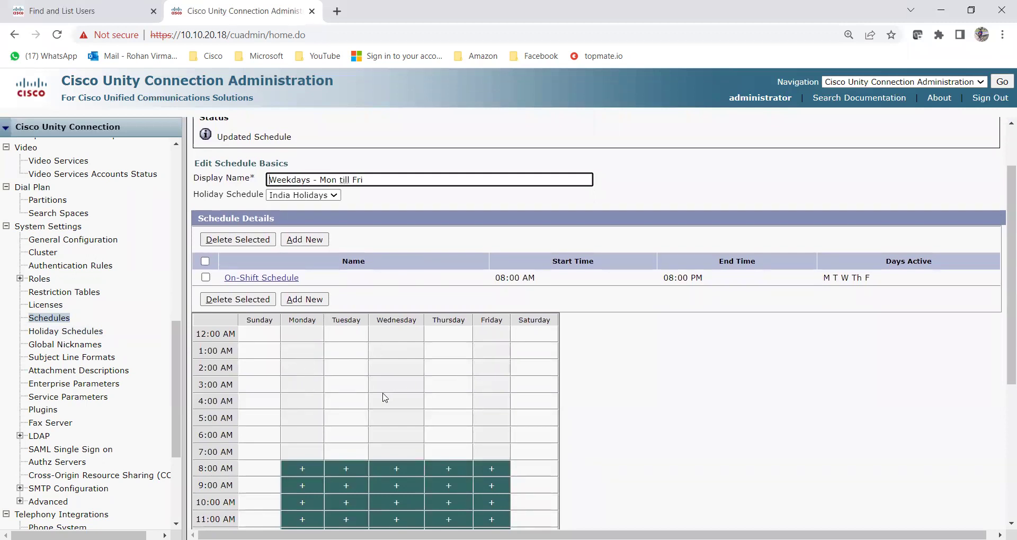
scroll(384, 397, down, 2)
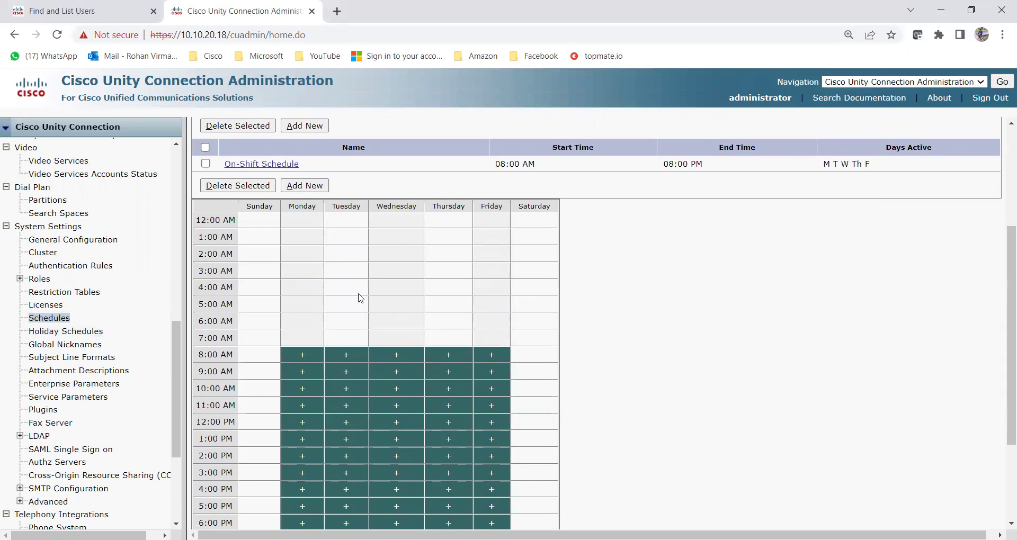
scroll(494, 287, up, 3)
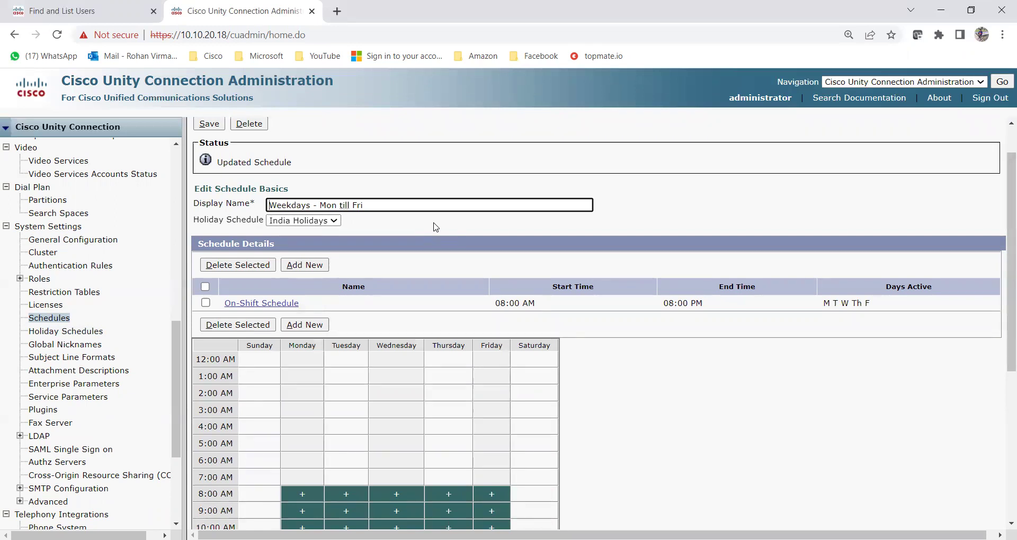
scroll(436, 227, down, 1)
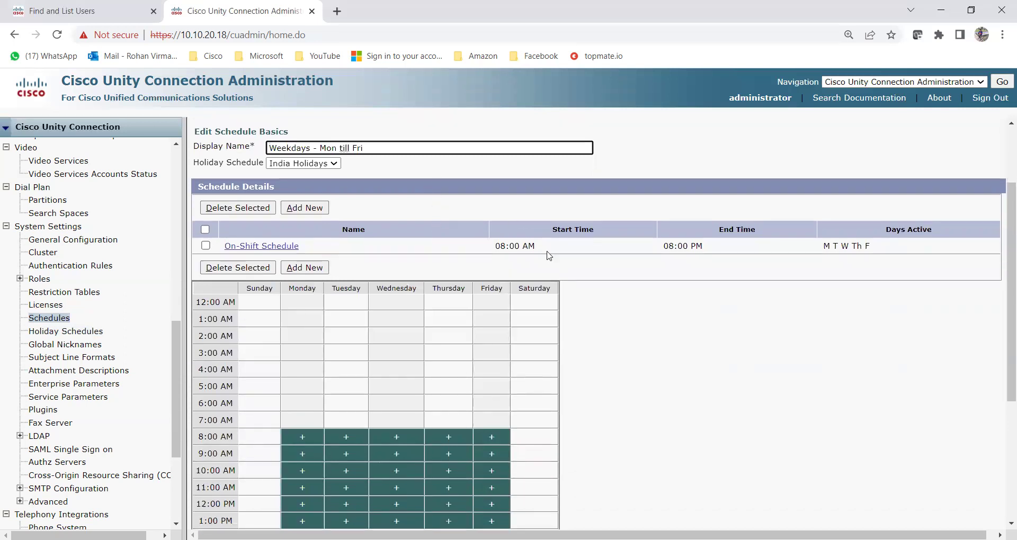
scroll(588, 331, down, 2)
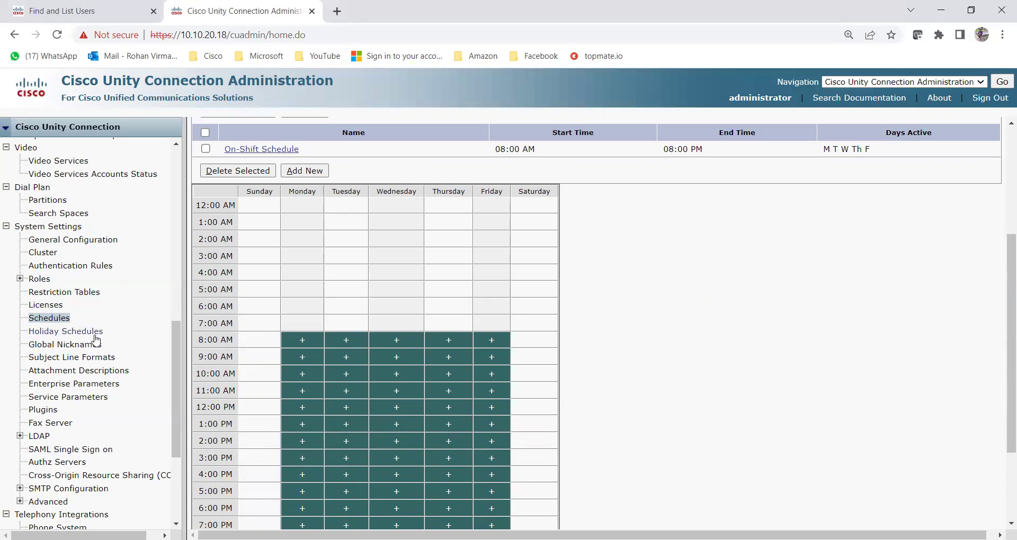
scroll(451, 277, up, 1)
scroll(450, 277, up, 3)
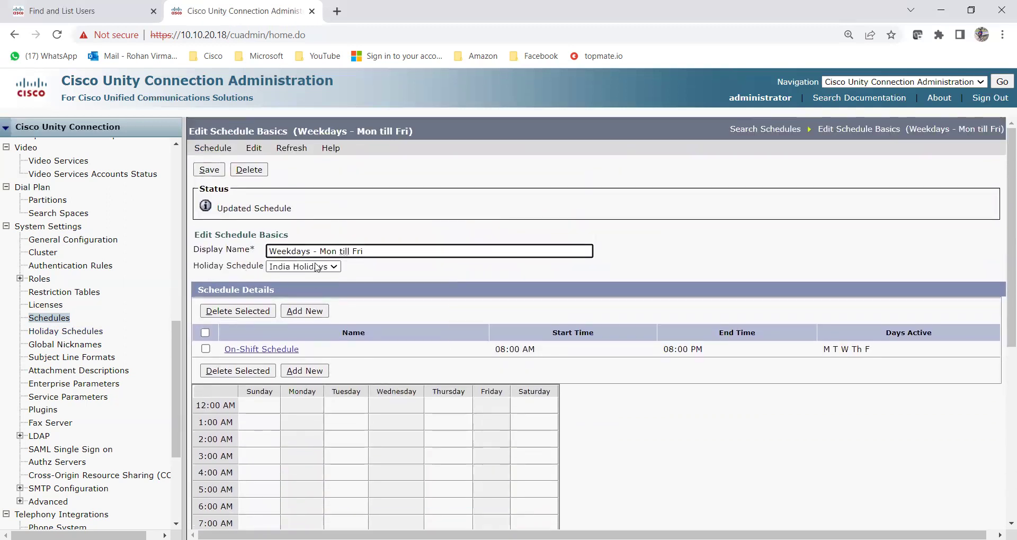